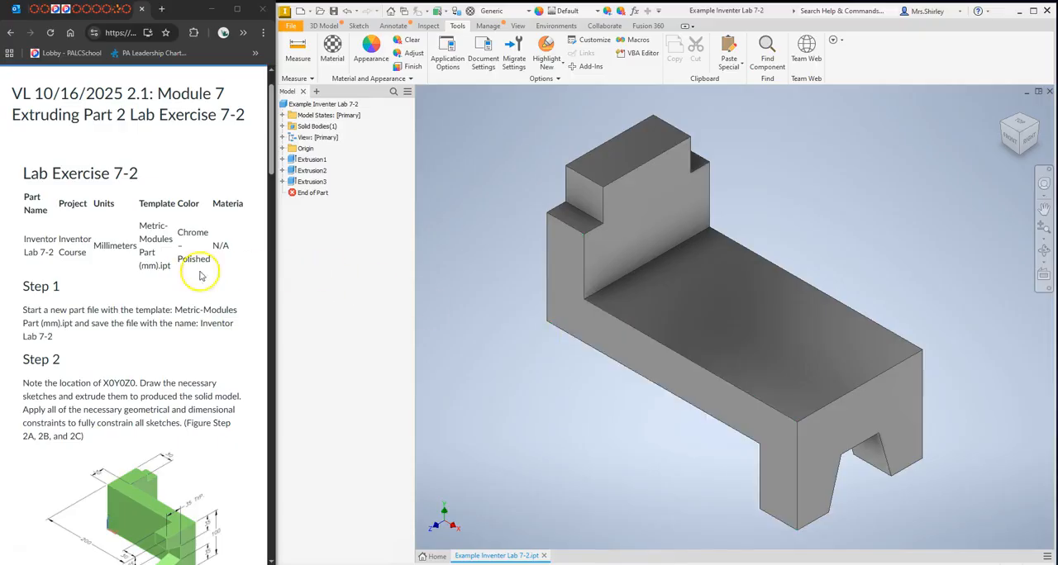
Create a new part file from the Metric template Standard (mm).ipt.
scroll(160, 283, down, 3)
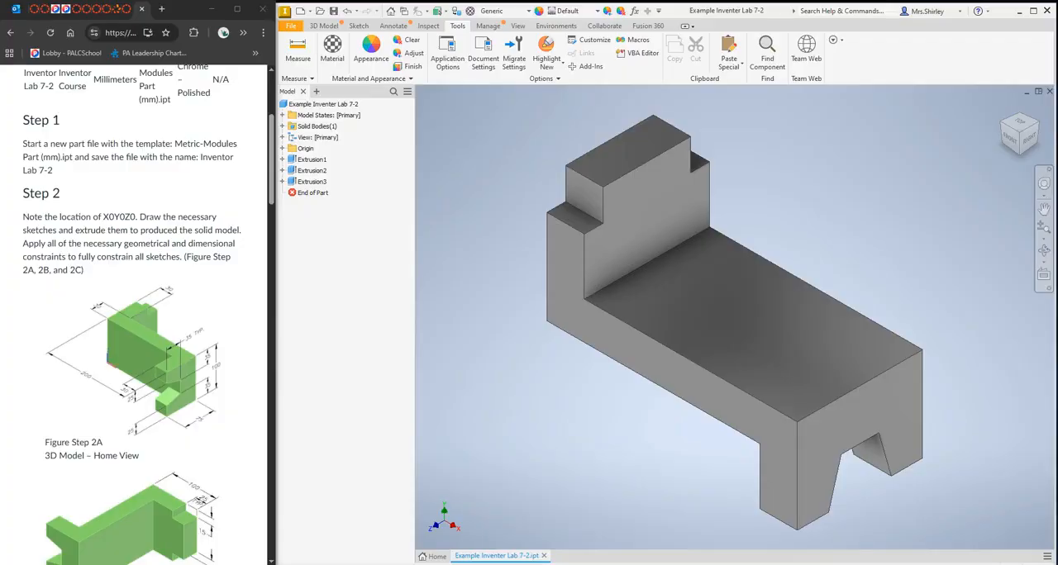
click(292, 26)
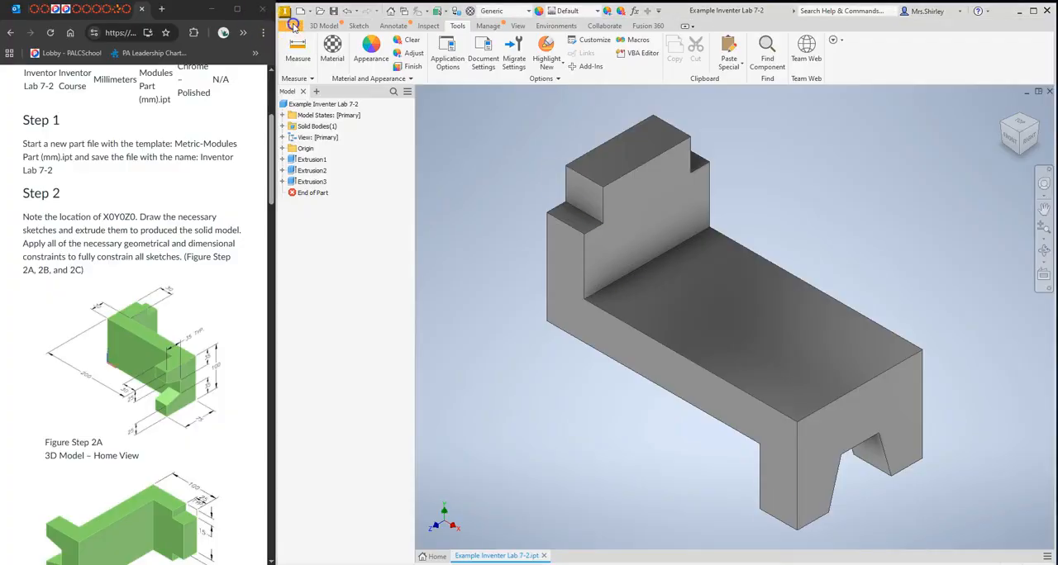
mouse_move(319, 75)
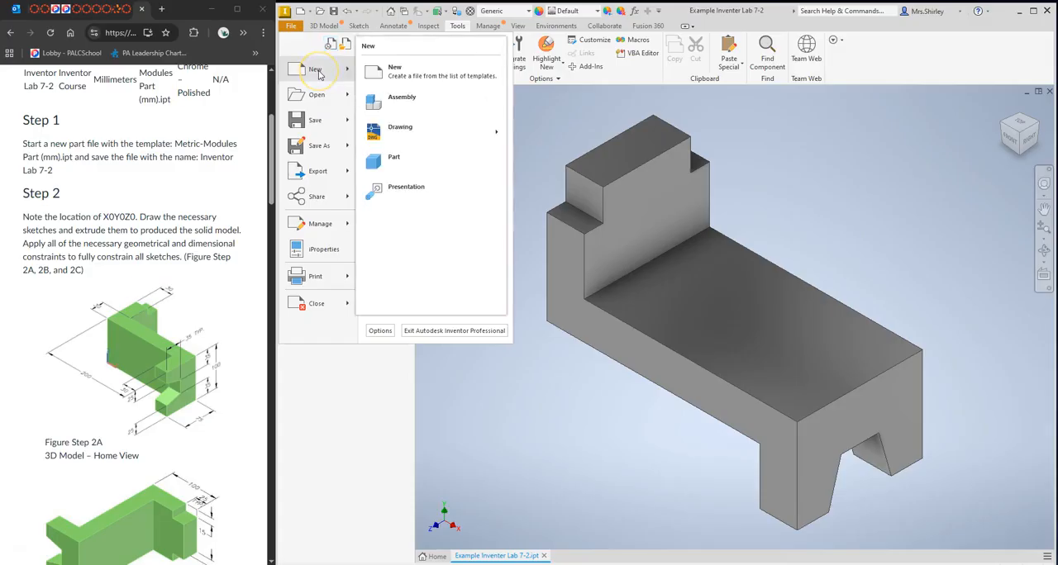
click(396, 71)
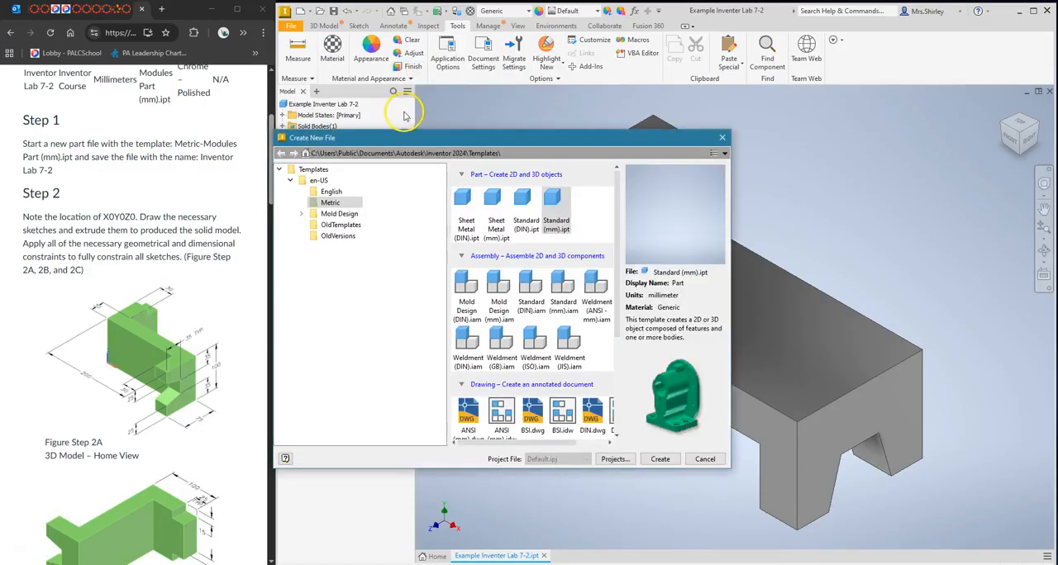
click(556, 222)
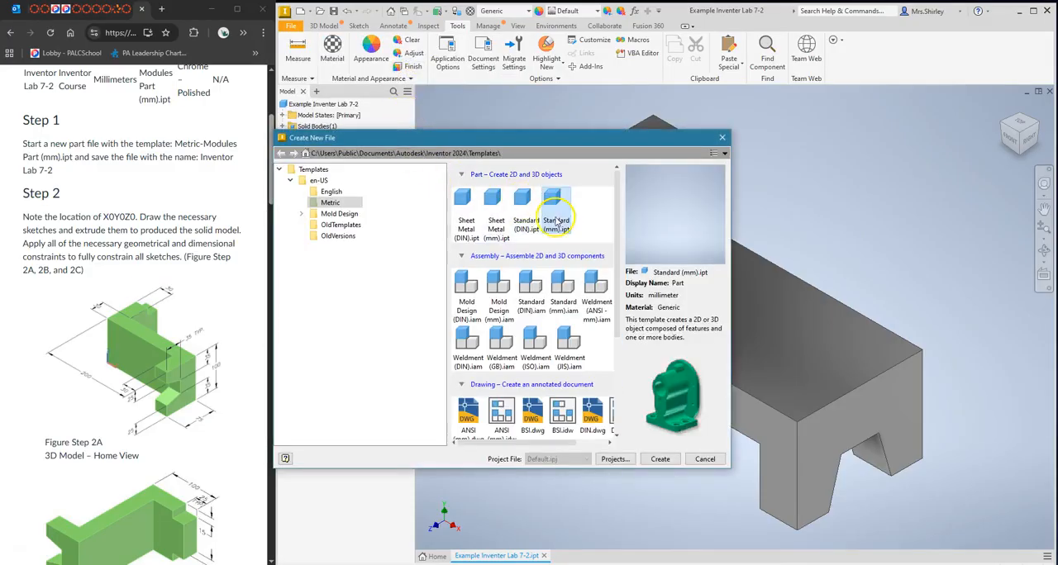
click(290, 180)
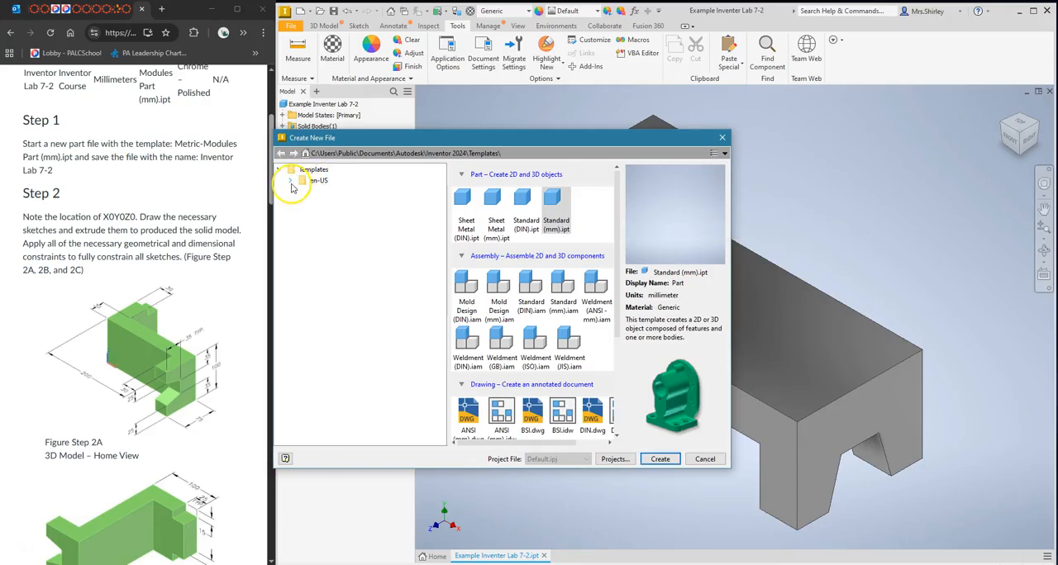
click(291, 180)
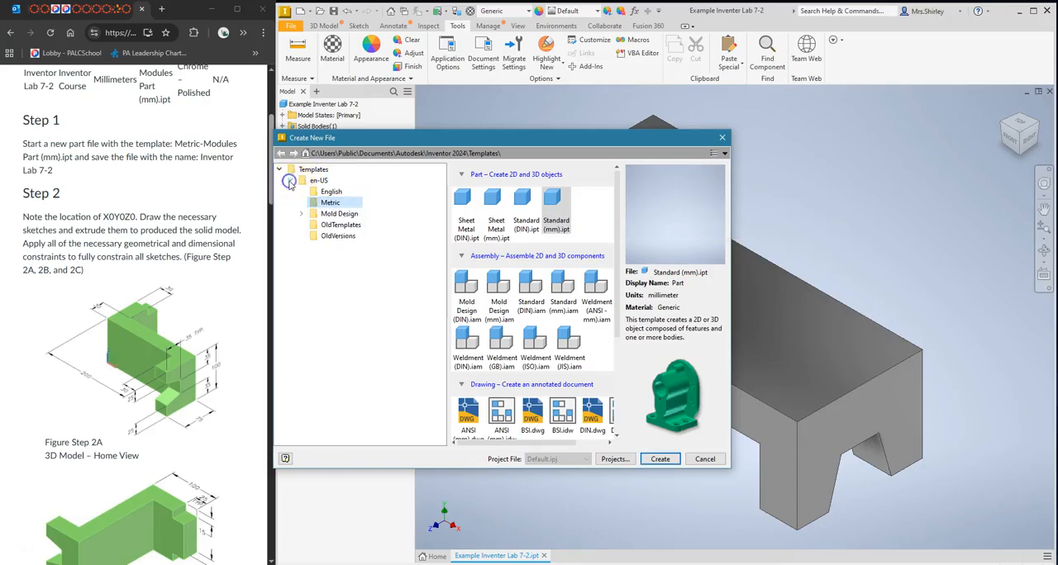
click(330, 204)
click(555, 205)
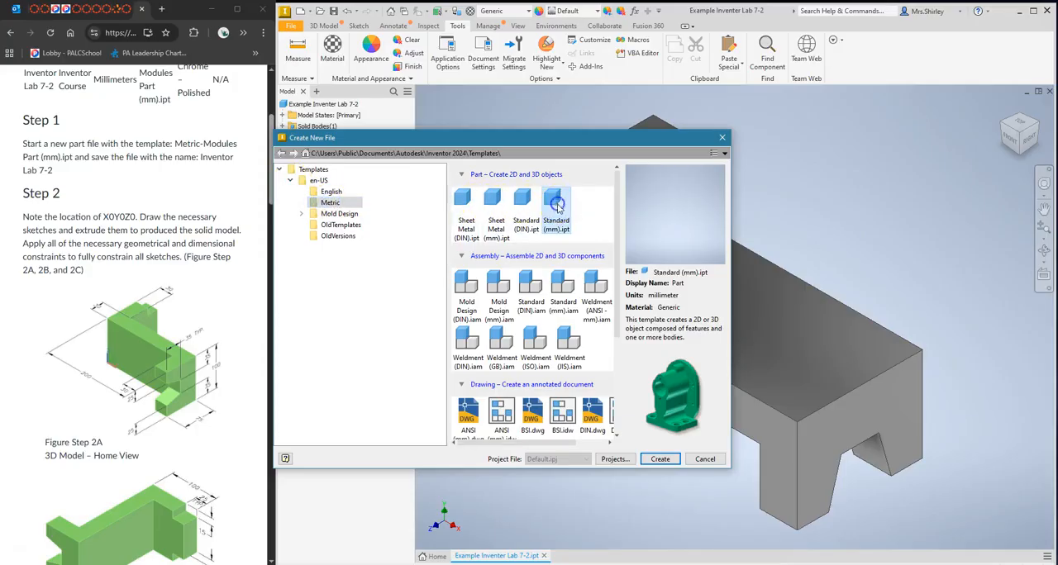
click(660, 462)
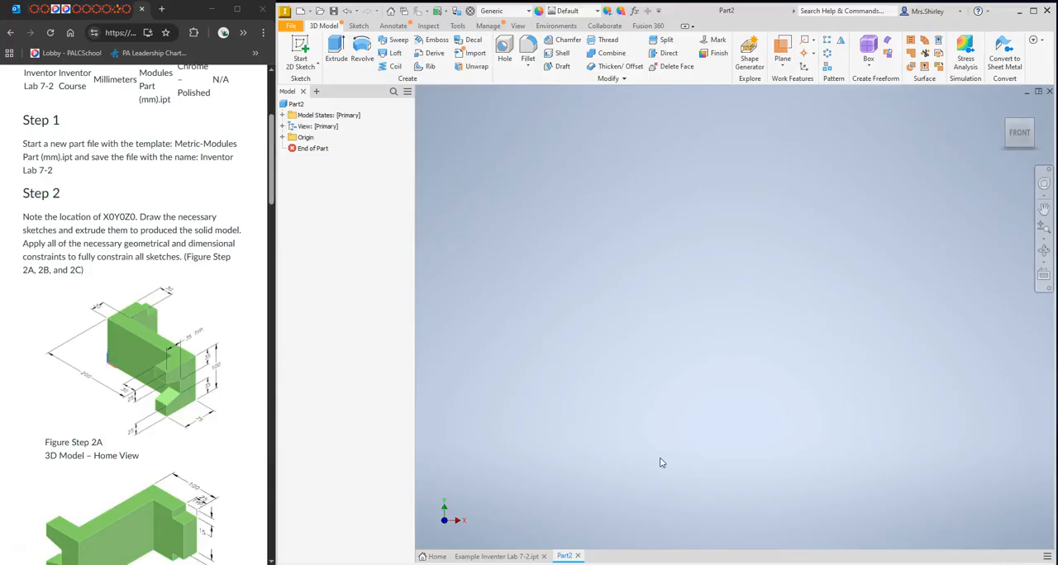
Start a new 2D sketch on the front (XY) origin plane.
scroll(168, 267, down, 3)
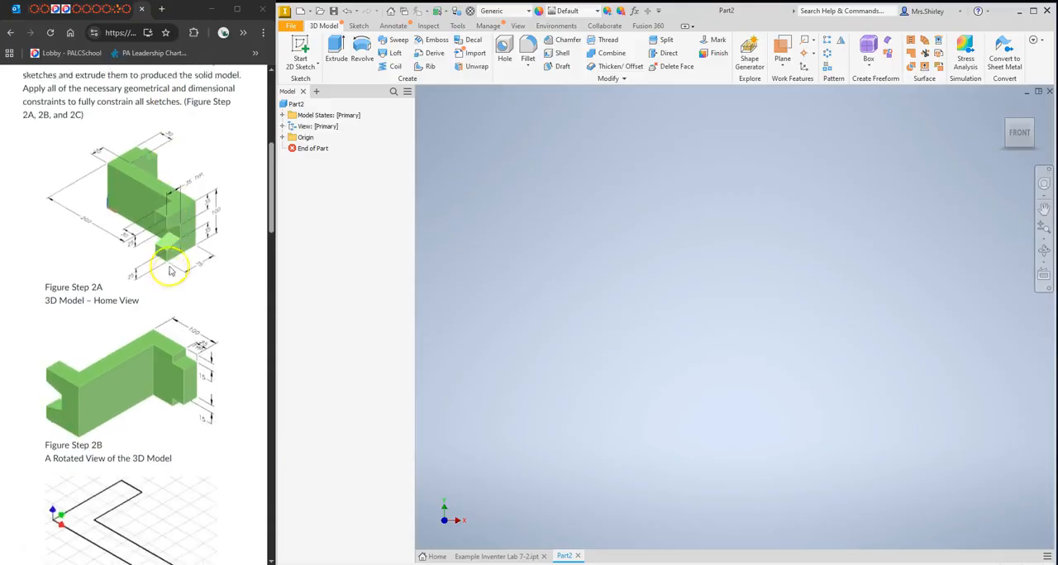
click(300, 52)
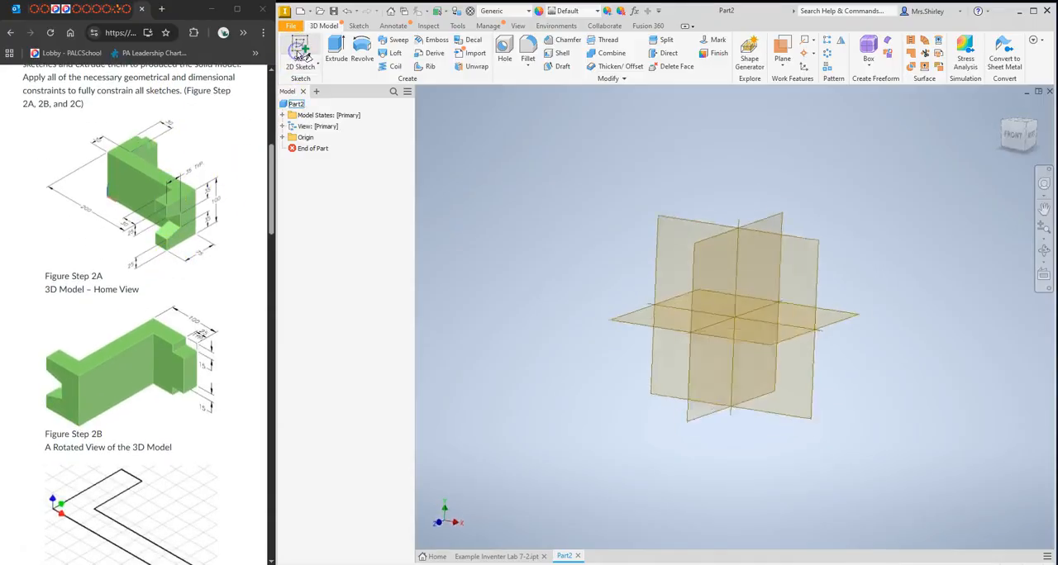
click(671, 182)
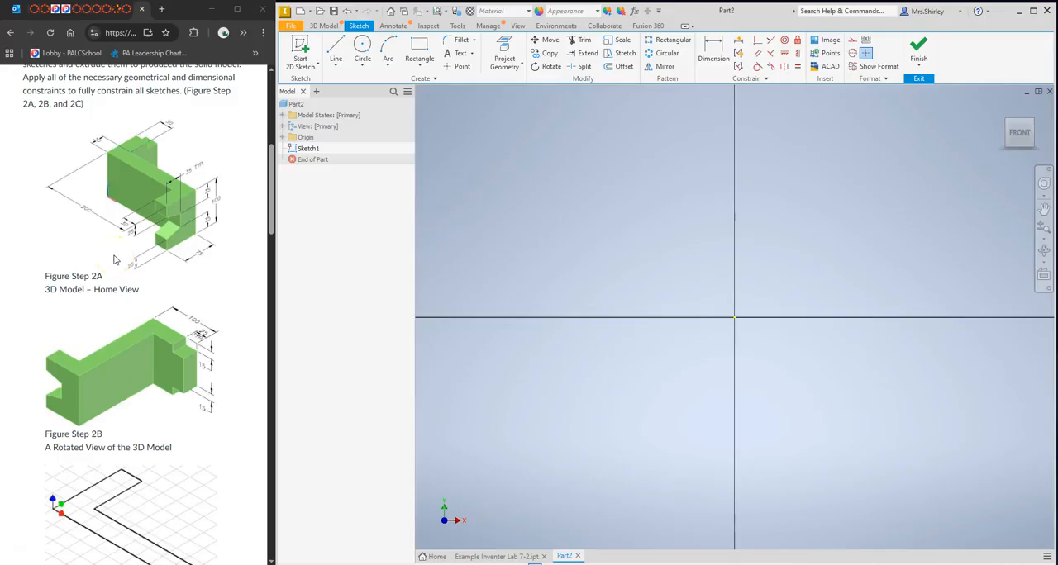
Following the author's base sketch, draw a 170 mm horizontal line from the origin in the positive X direction.
scroll(115, 260, down, 8)
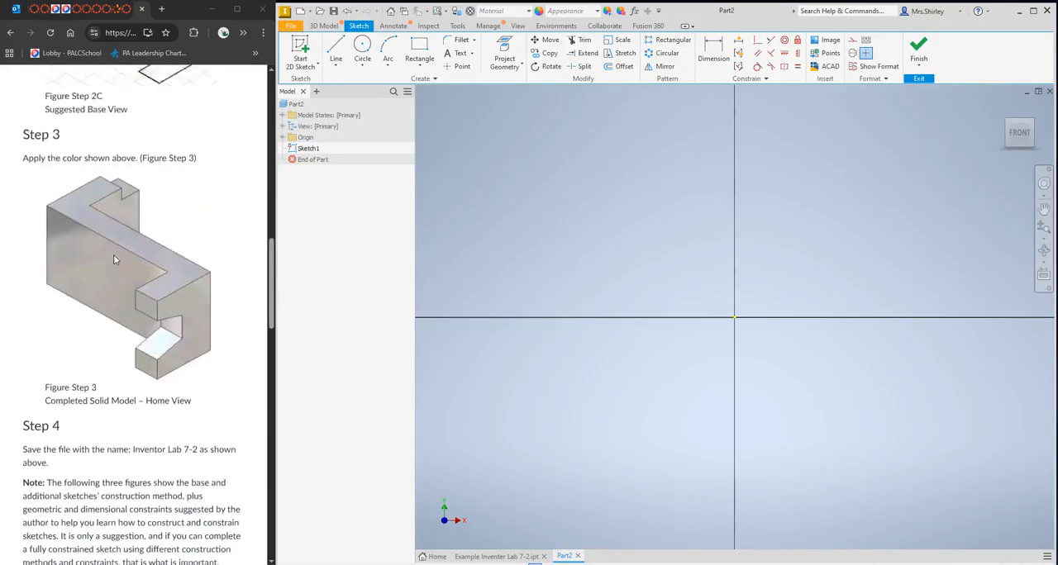
scroll(115, 260, down, 5)
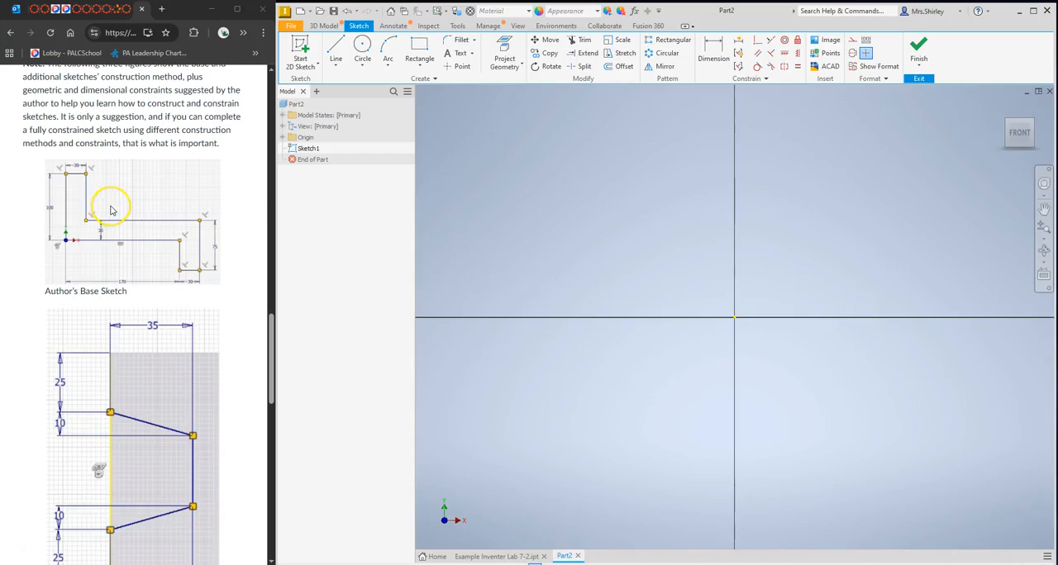
click(1044, 207)
mouse_move(802, 294)
mouse_down()
mouse_move(686, 347)
mouse_move(637, 345)
mouse_up()
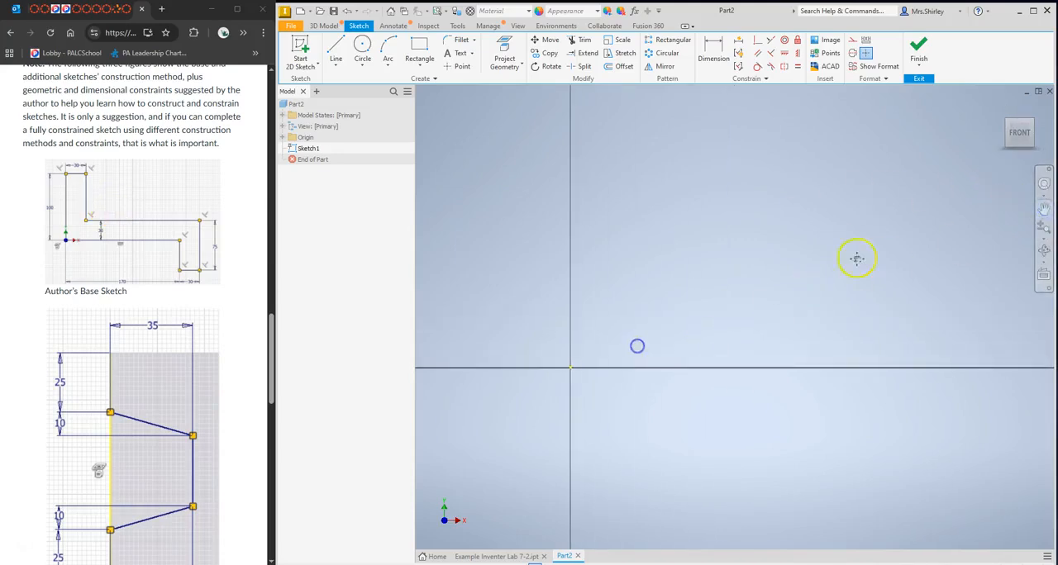
click(1044, 210)
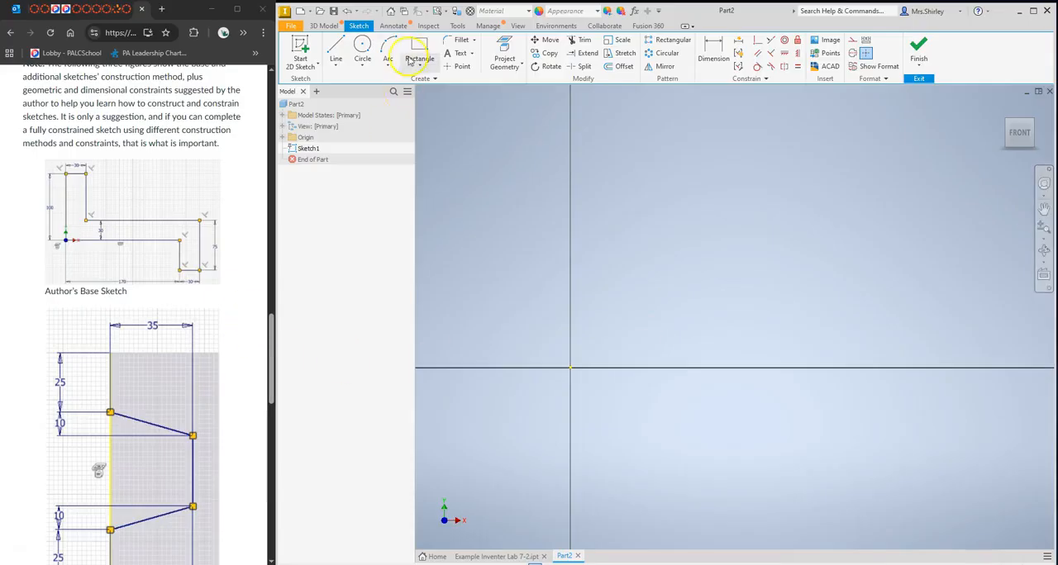
click(337, 54)
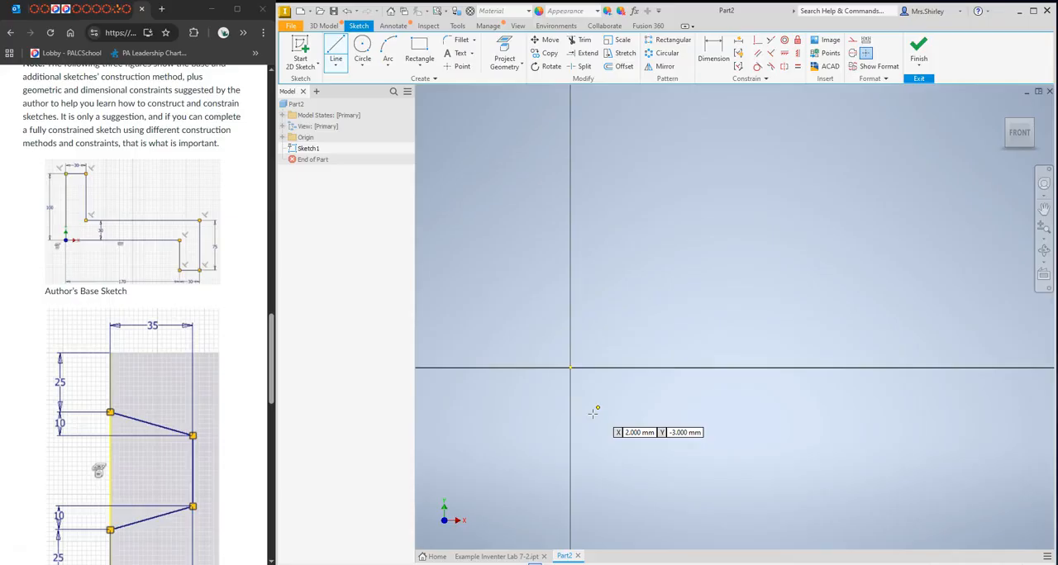
click(570, 367)
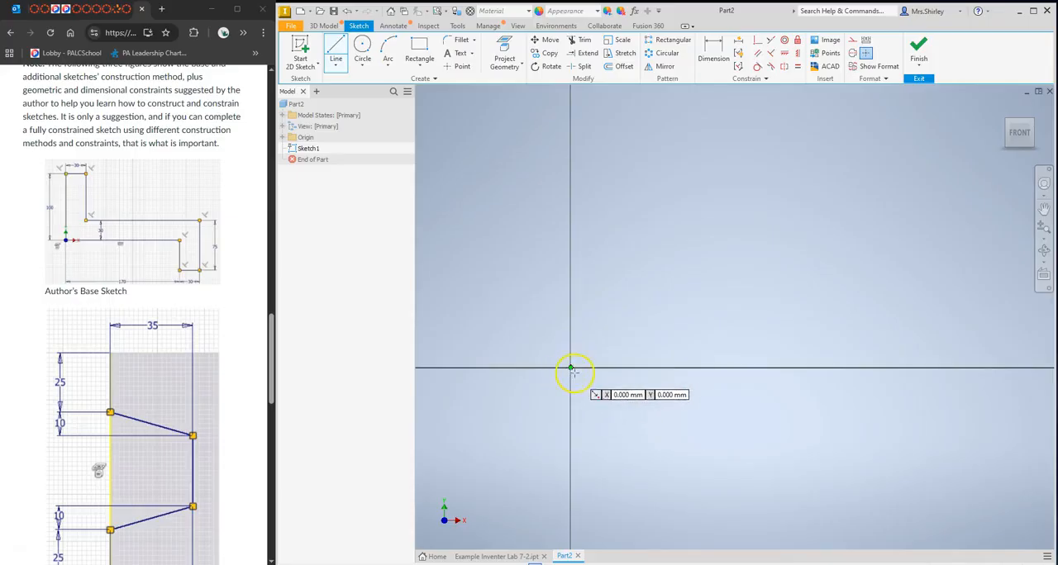
click(570, 367)
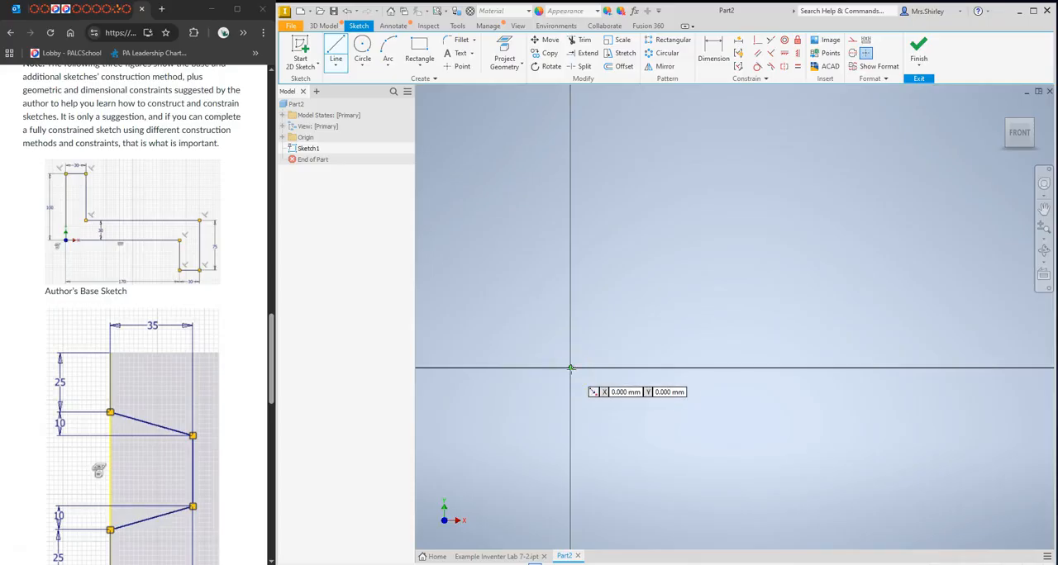
click(571, 368)
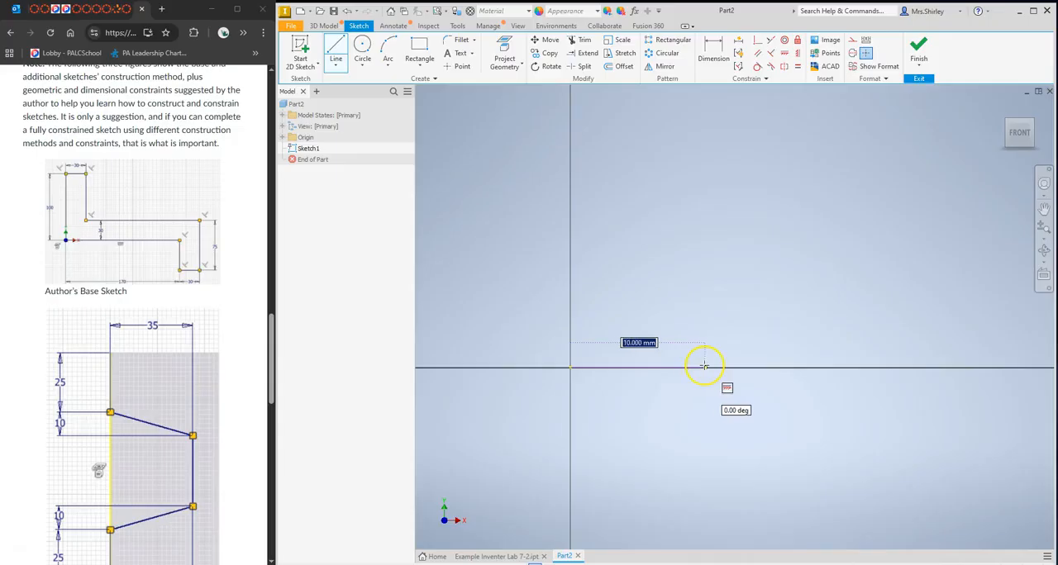
text(170)
key(Return)
Continue the profile with a 45 mm line straight down and a 30 mm line to the right.
scroll(704, 366, down, 5)
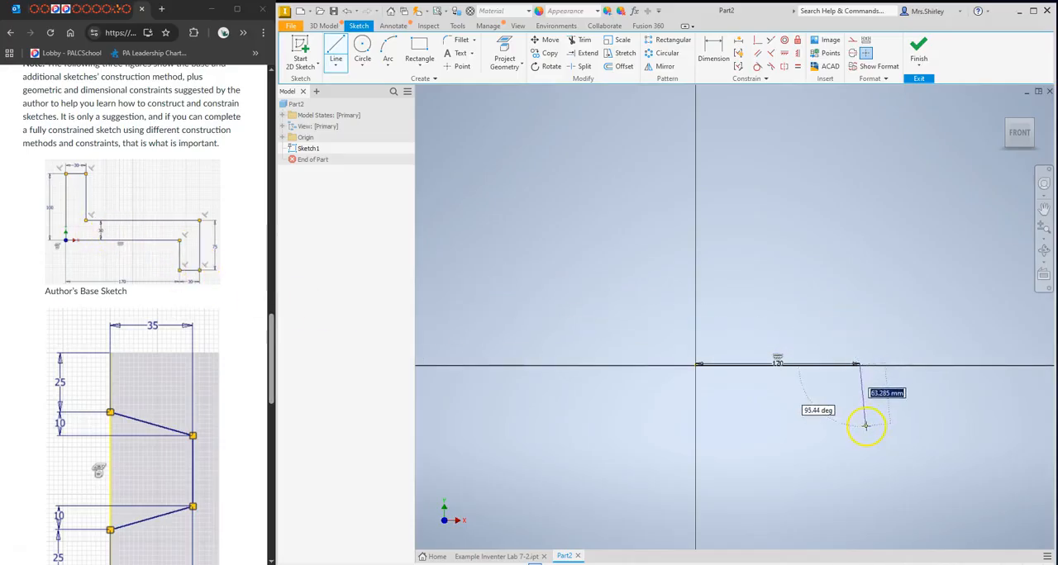
text(45)
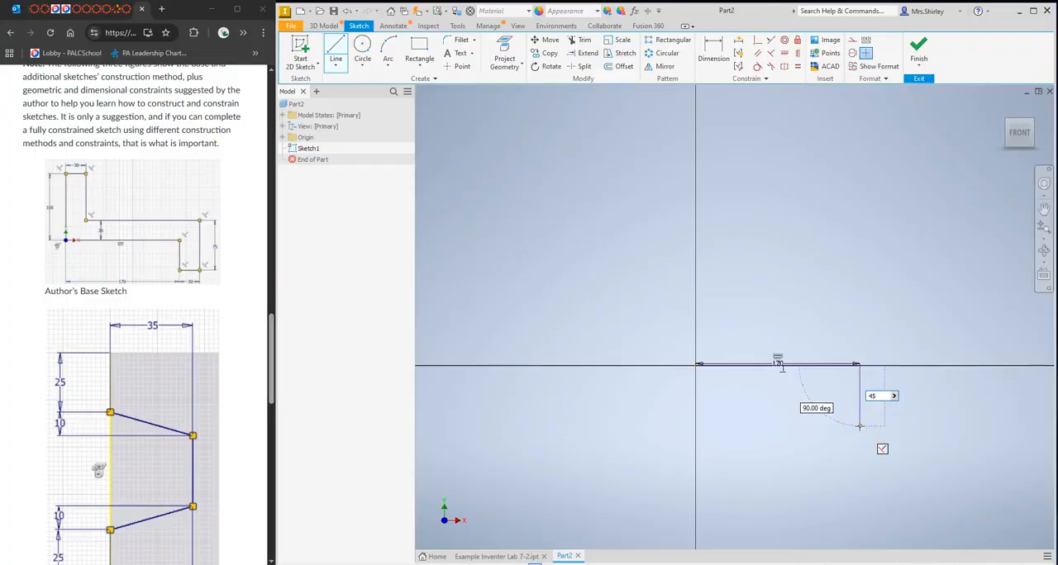
key(Return)
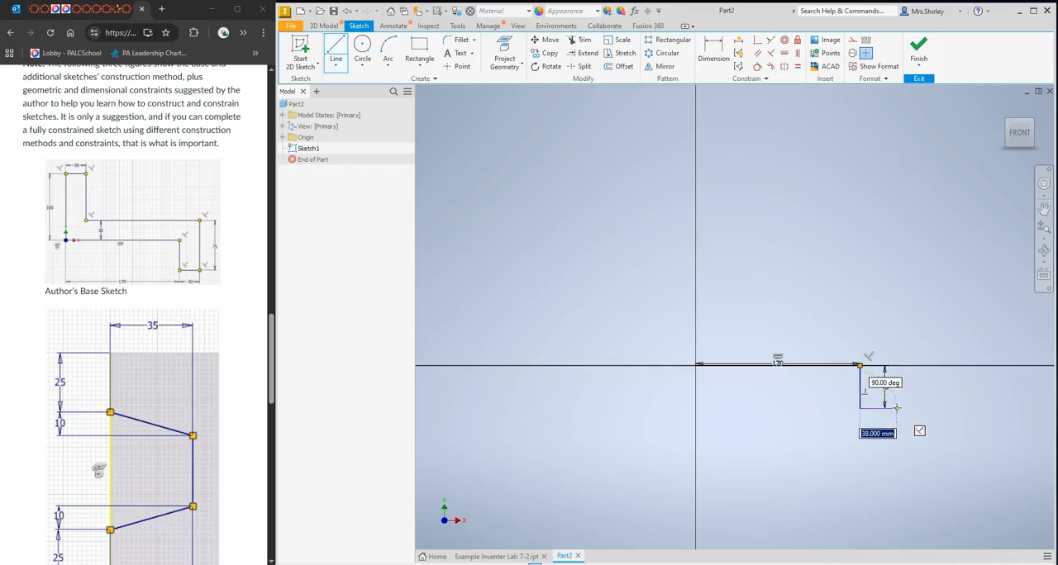
text(30)
key(Return)
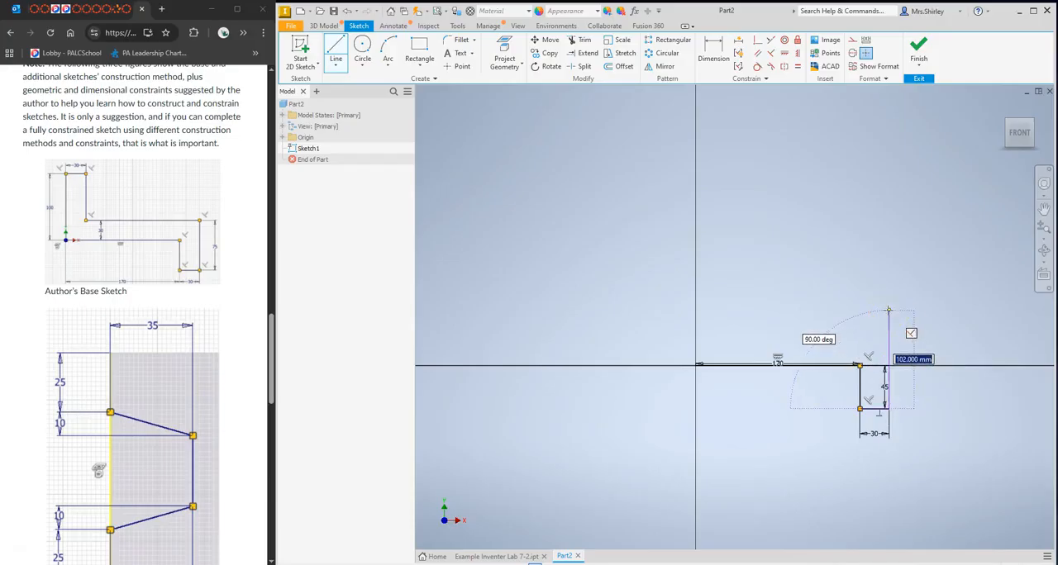
Continue the profile with a 75 mm line straight up and a 170 mm horizontal line back to the left.
text(75)
key(Return)
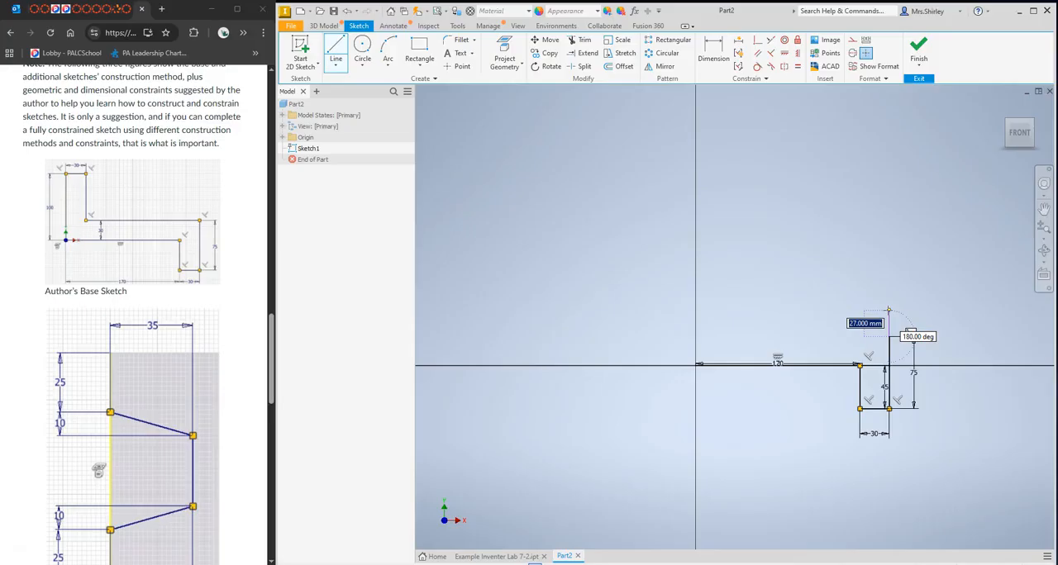
click(763, 336)
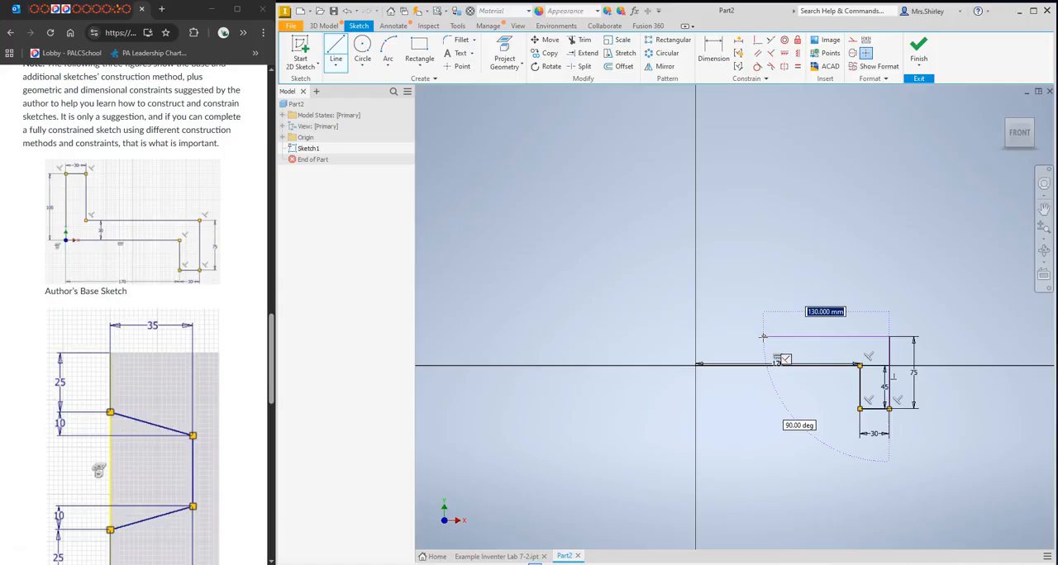
text(170)
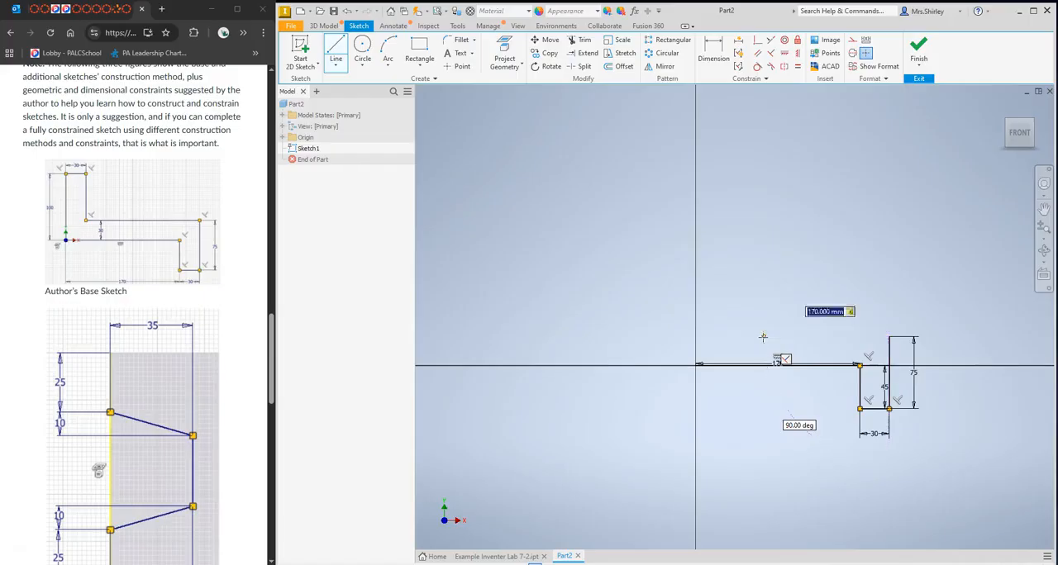
key(Return)
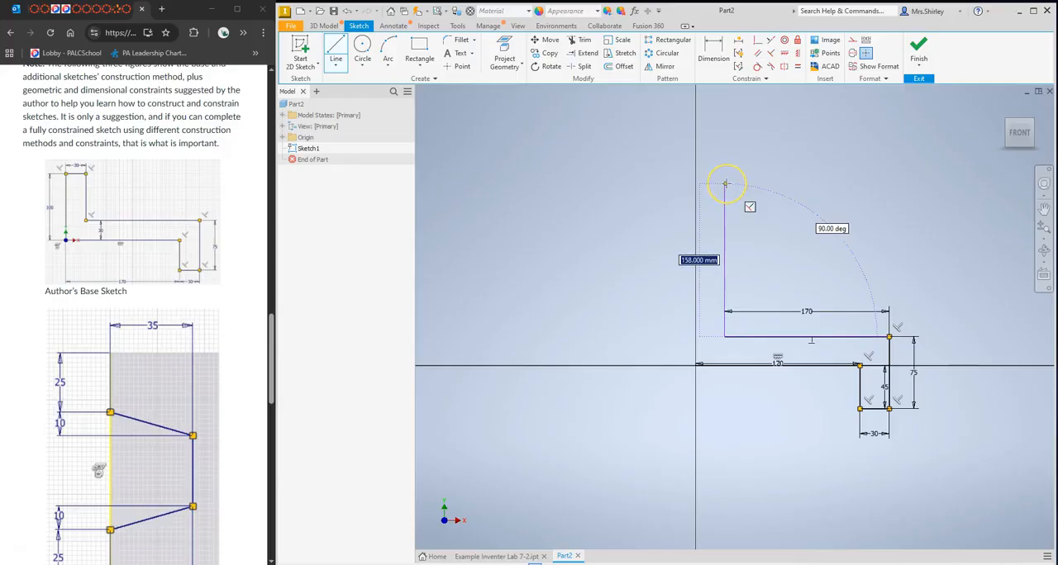
Continue the profile with a 70 mm line straight up and a 30 mm line left to the vertical axis.
text(70)
key(Return)
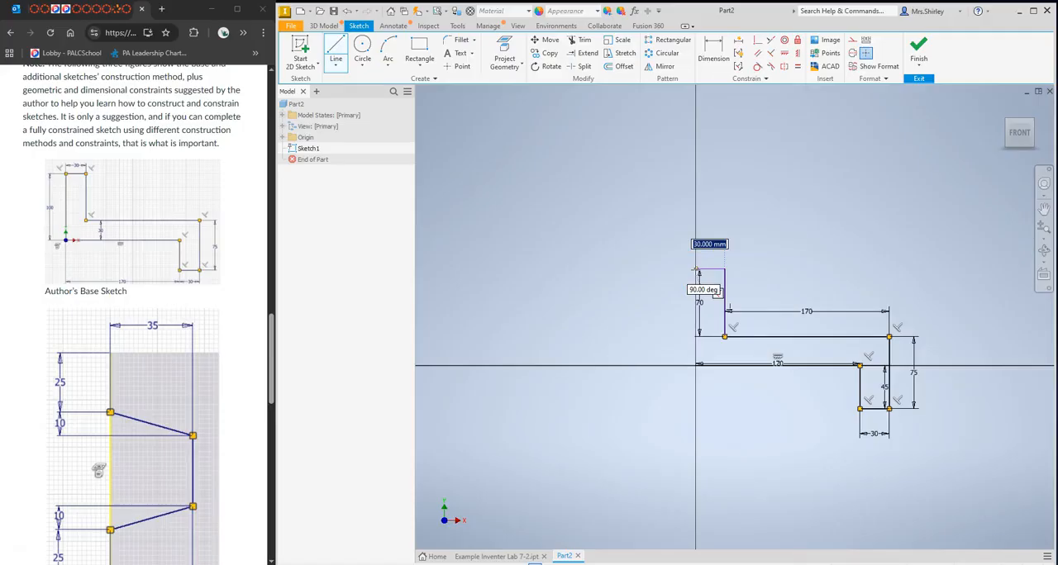
text(30)
key(Return)
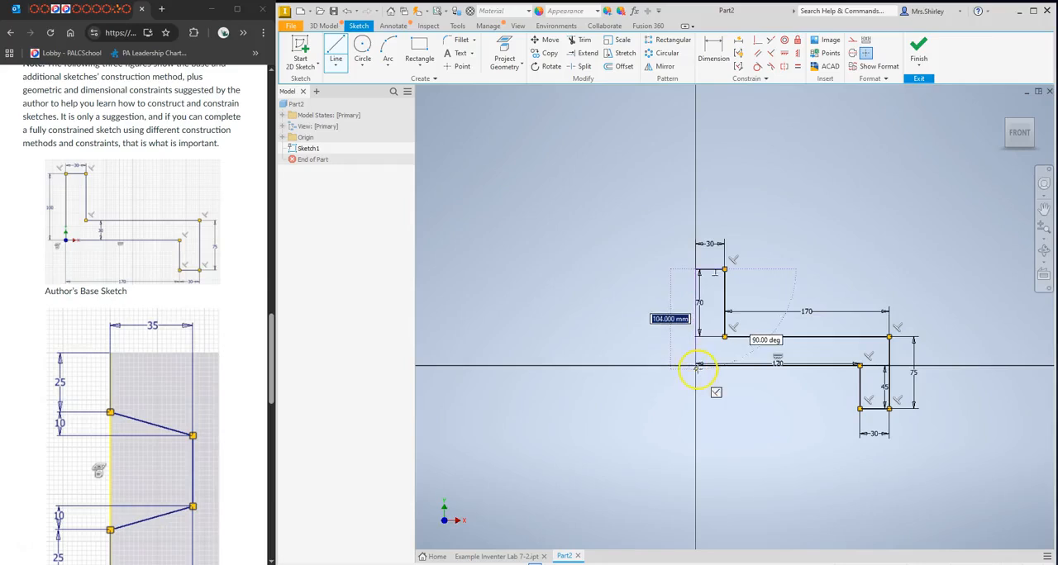
Close the profile with a 100 mm vertical line down to the origin and finish the sketch.
text(100)
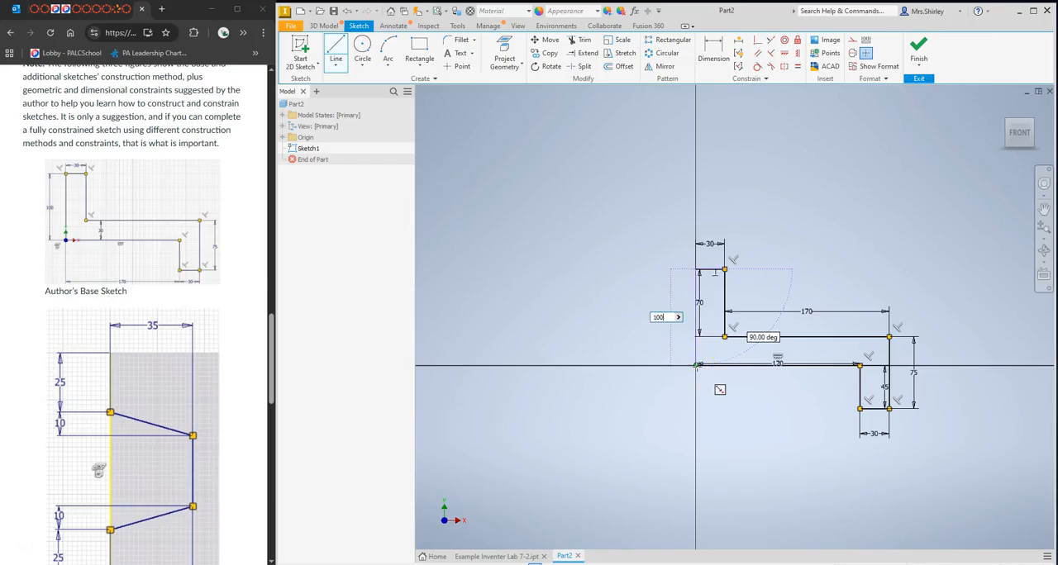
key(Return)
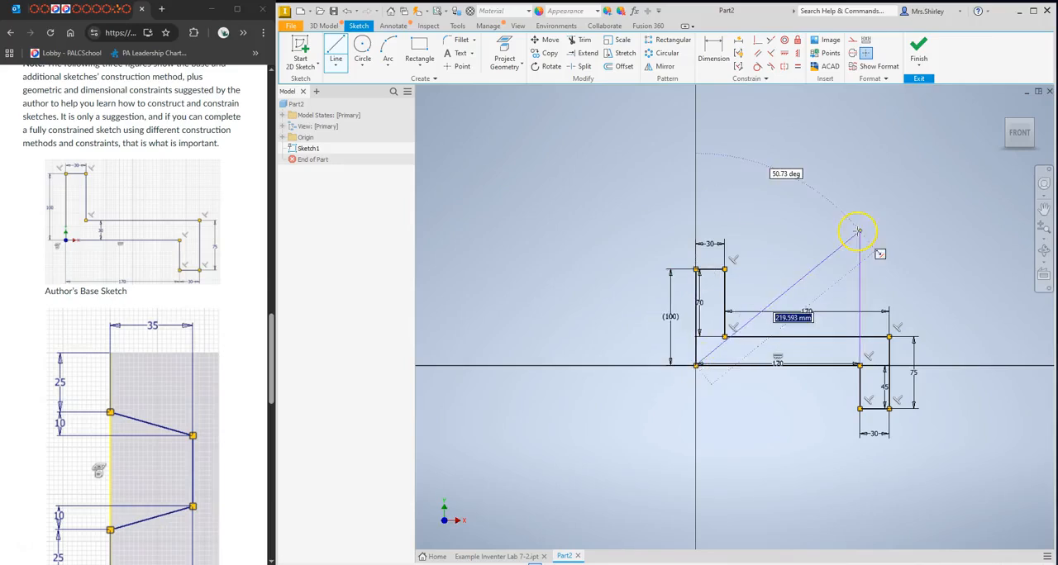
key(Escape)
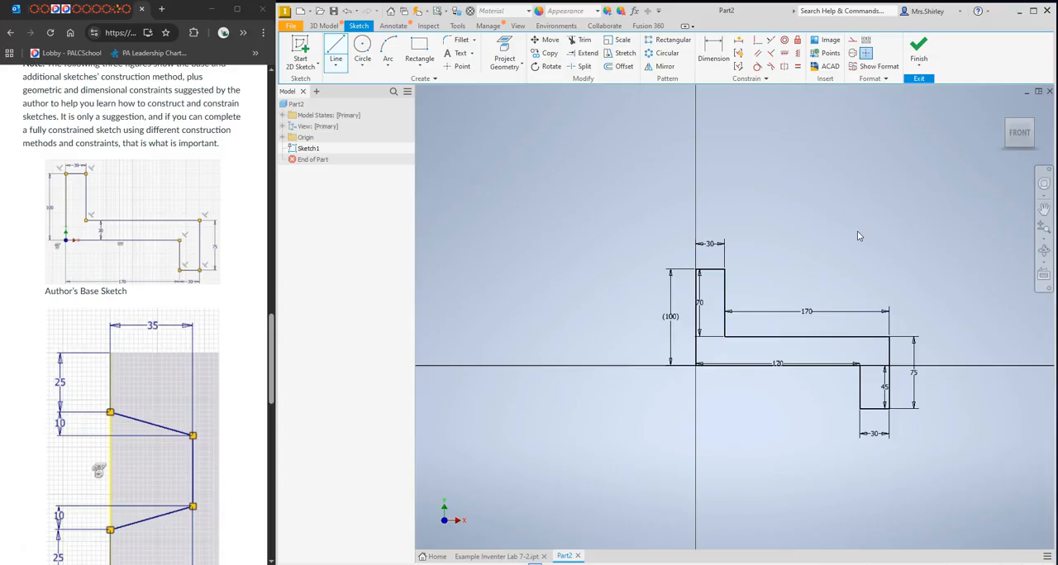
click(918, 47)
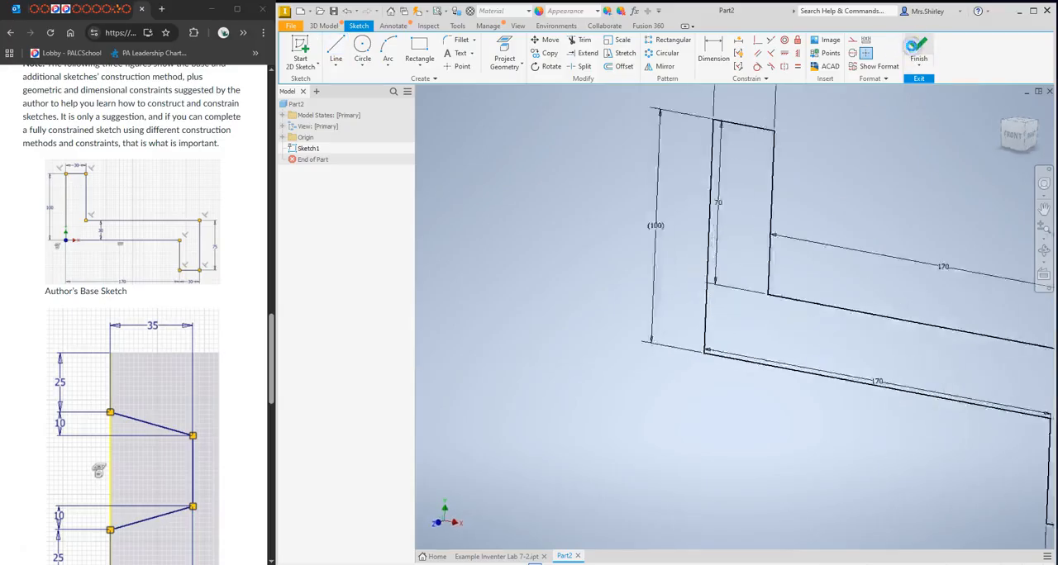
click(1003, 106)
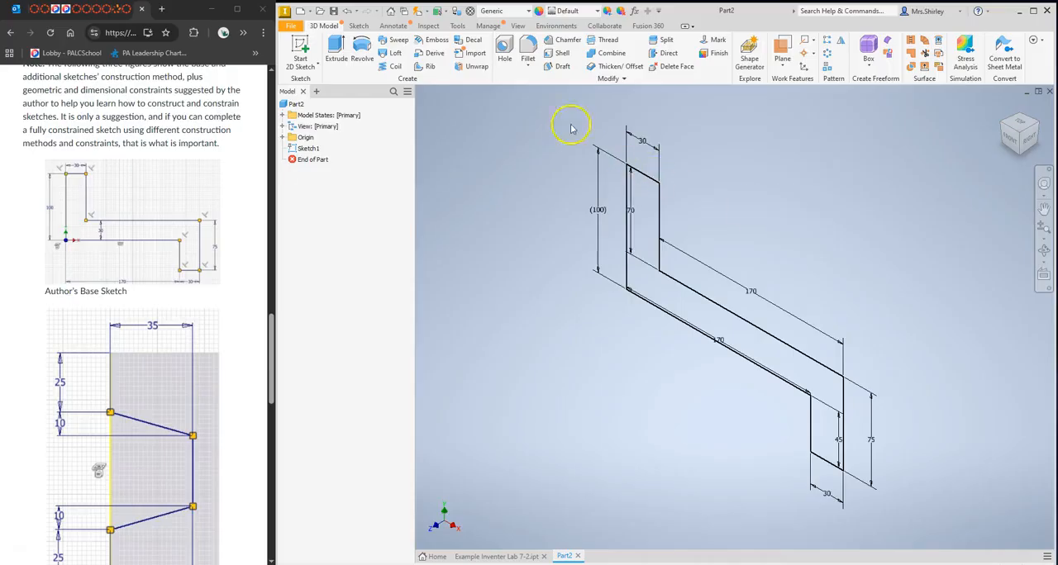
Start saving the new part in CAD Folder and enter Inventor Lab 7-2 as its file name.
right_click(566, 558)
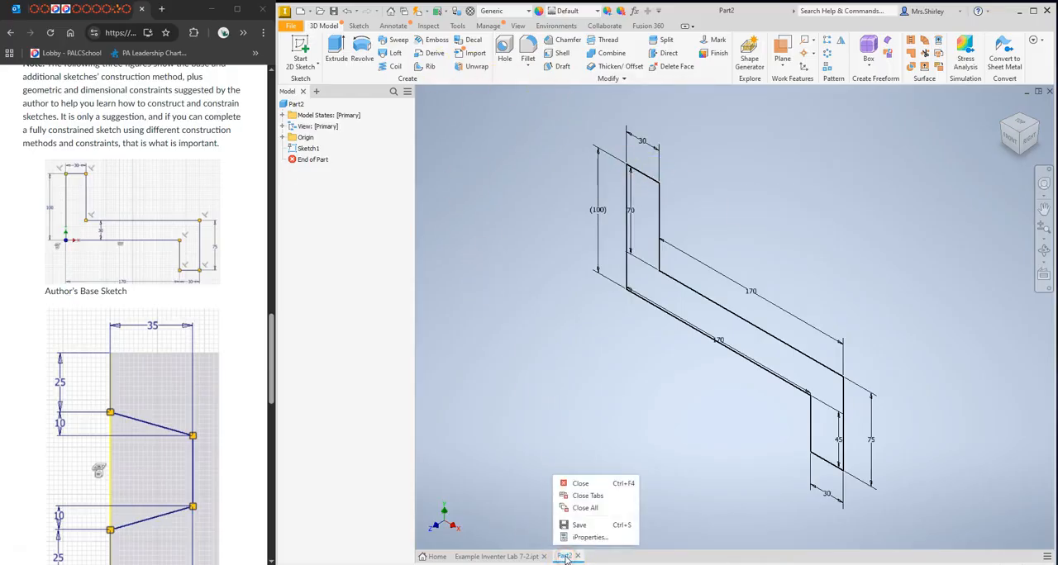
click(578, 526)
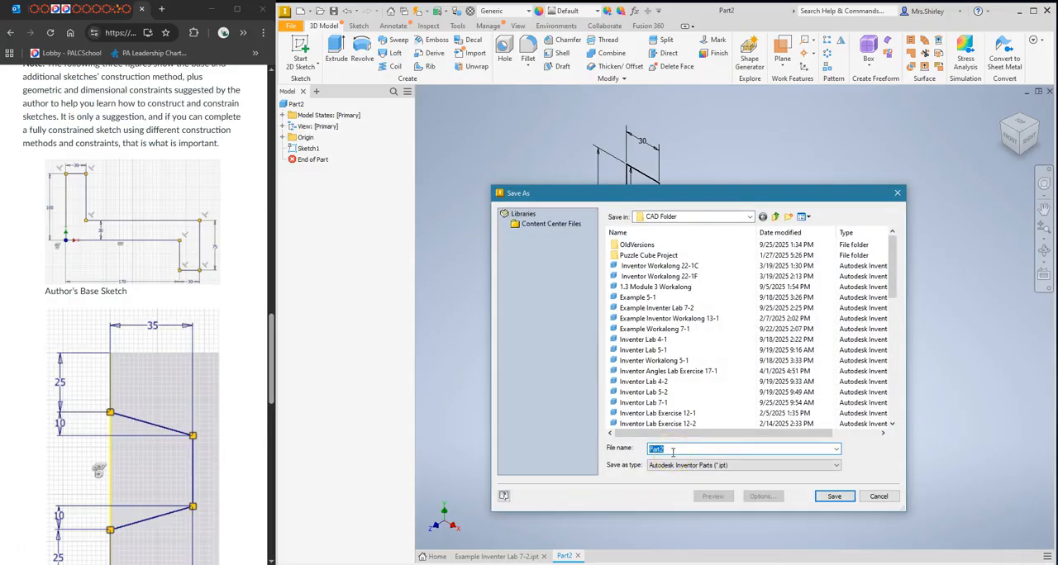
text(Inventio)
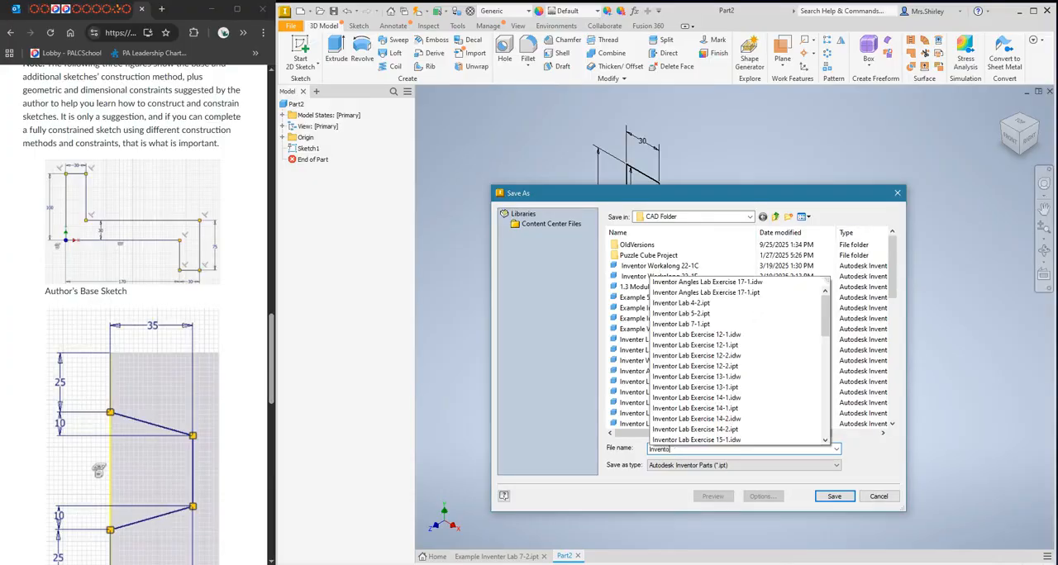
text(r Lab )
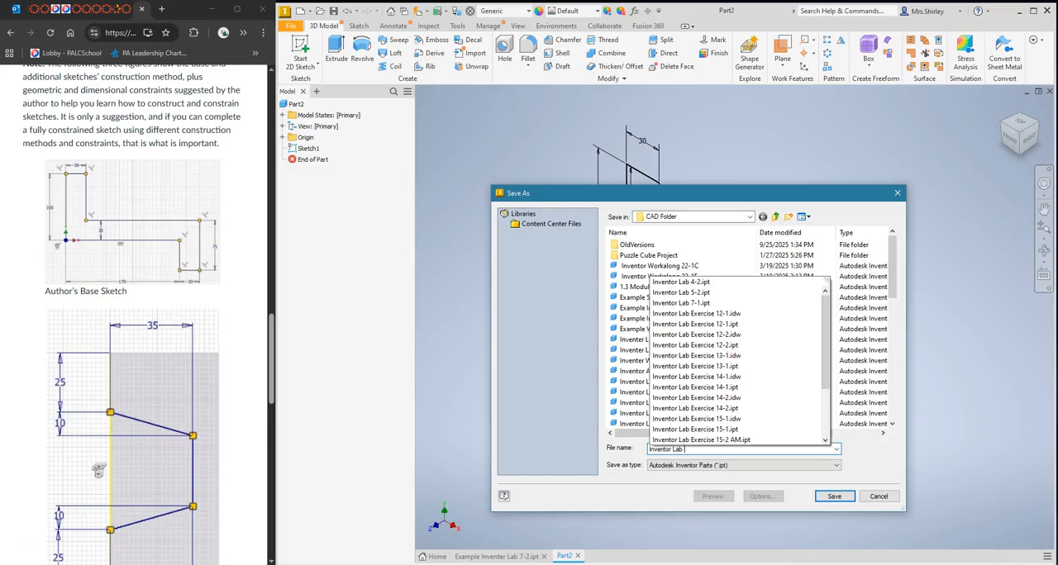
text(7-2)
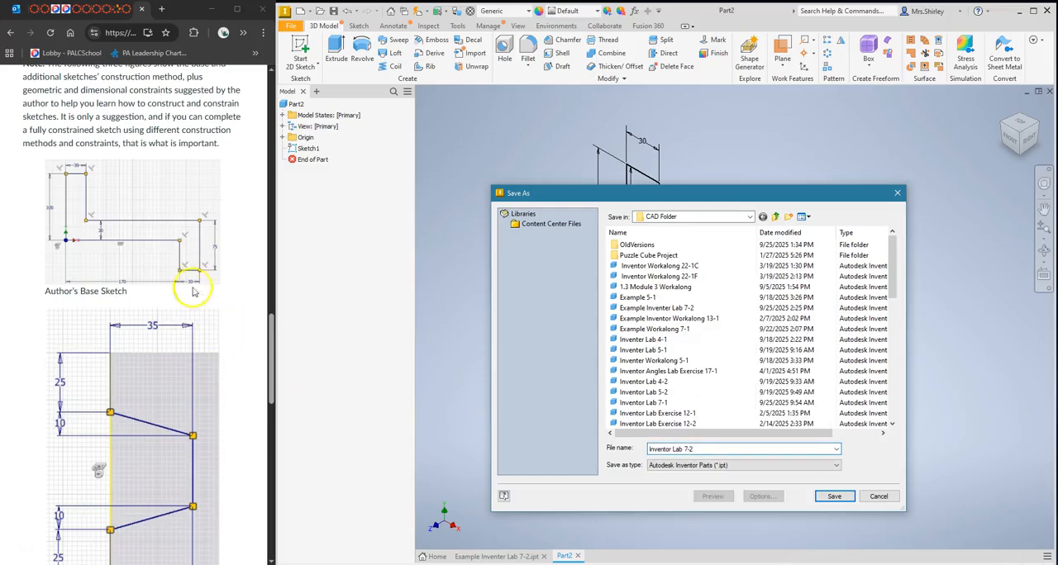
Check the naming instructions in the lab exercise, prefix the file name with Recording, and save the part.
scroll(170, 248, up, 6)
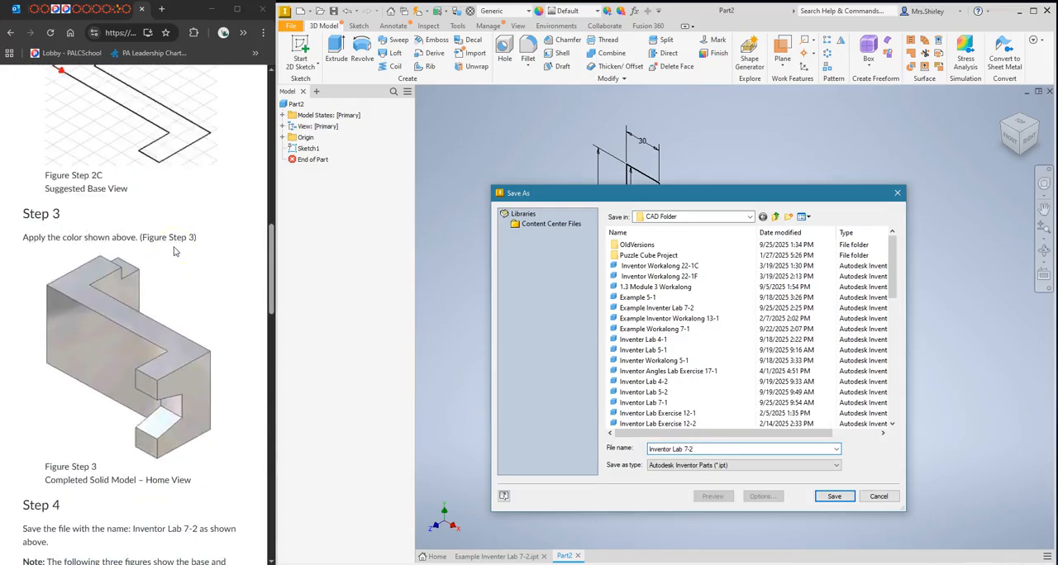
scroll(174, 251, up, 10)
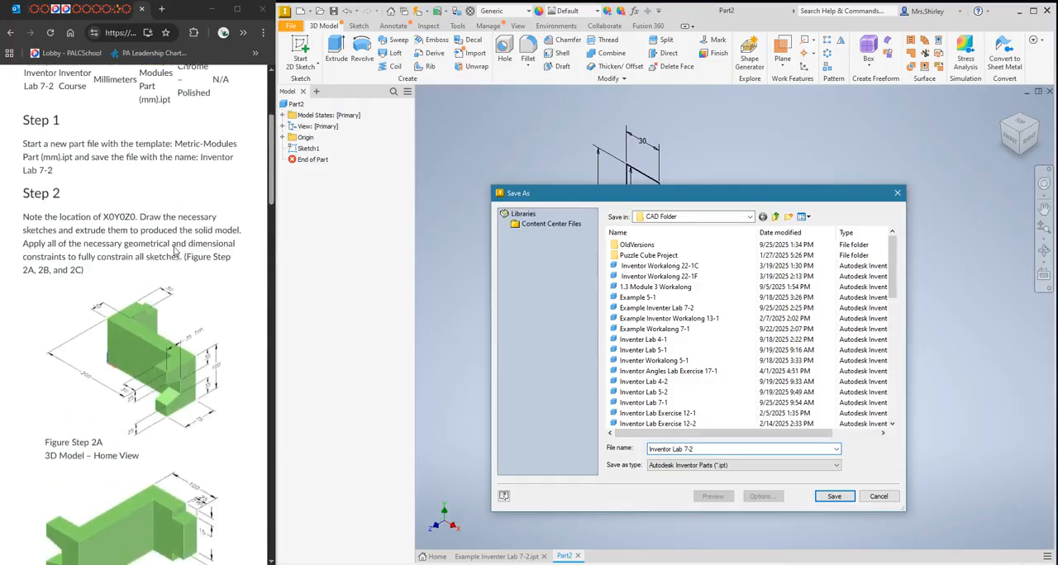
scroll(174, 251, up, 1)
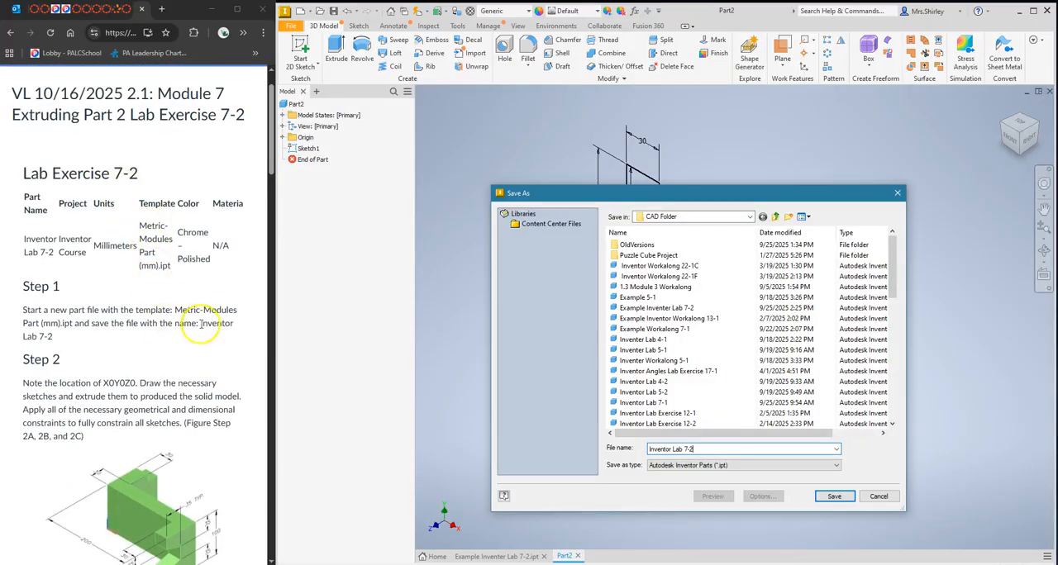
scroll(210, 327, down, 5)
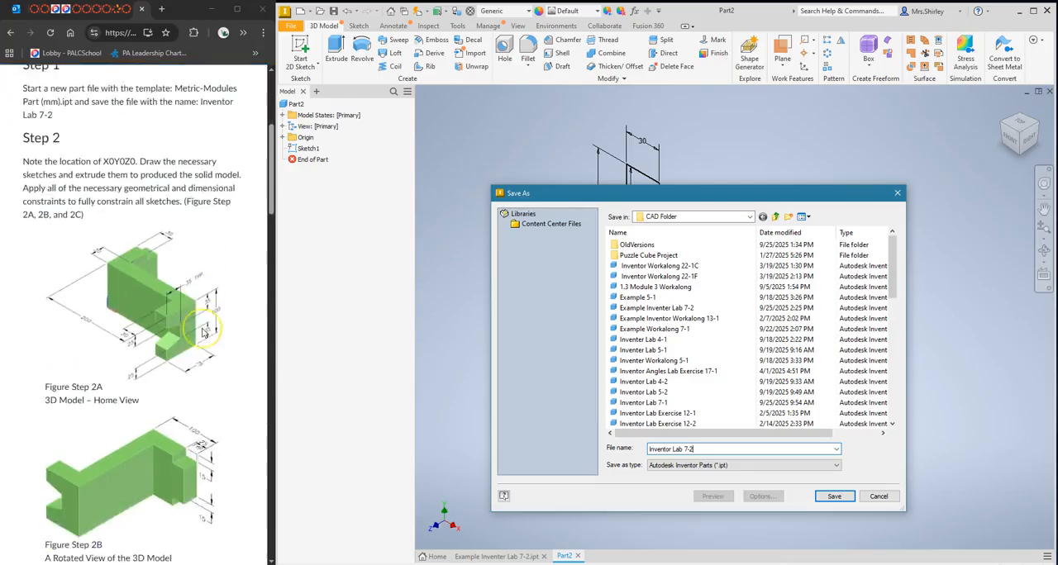
scroll(202, 332, down, 2)
click(648, 451)
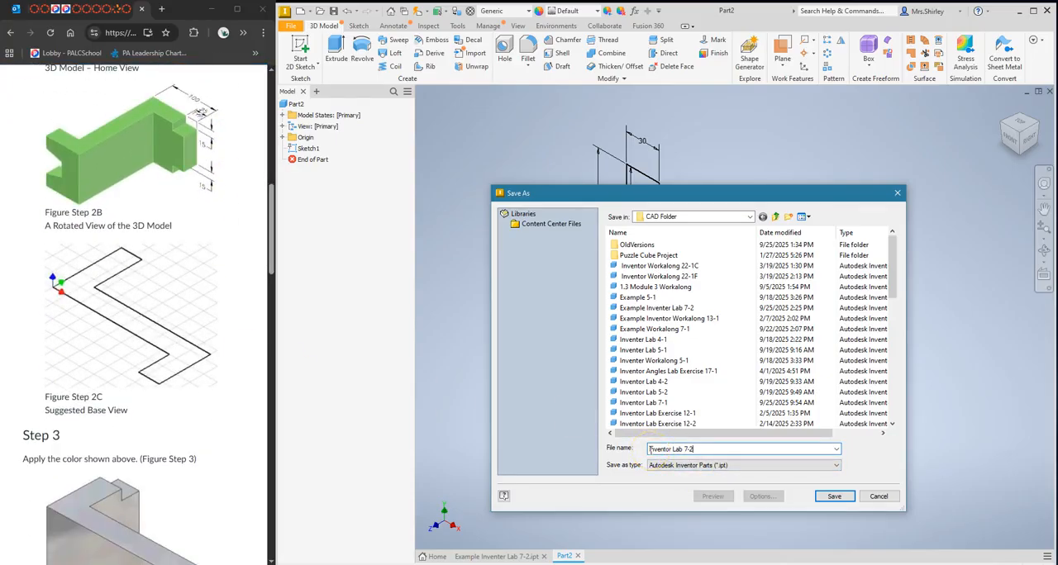
text(Recording)
click(833, 496)
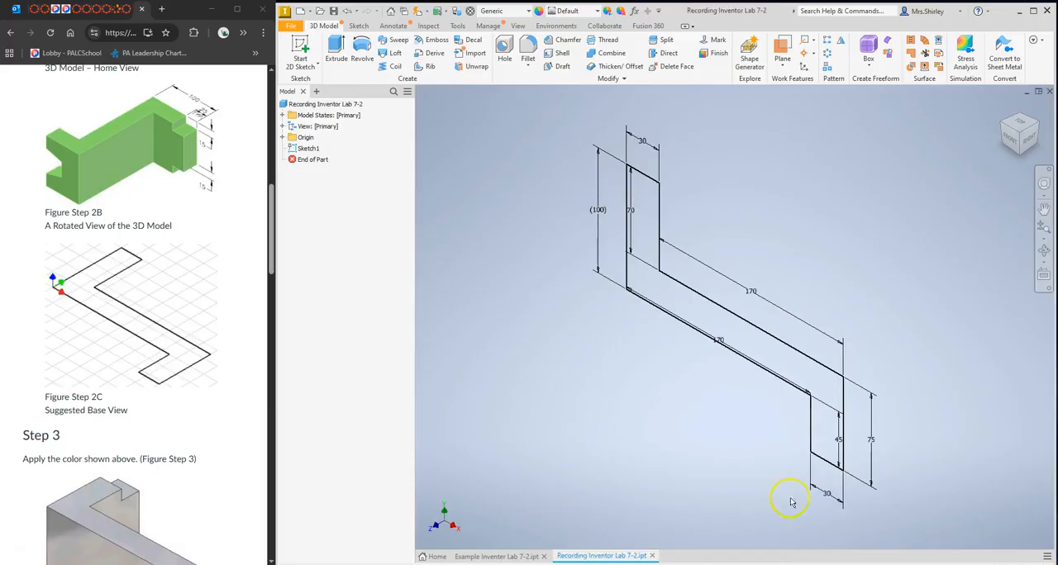
Consult the depth in the exercise figures and extrude the base profile 100 mm.
scroll(124, 269, down, 2)
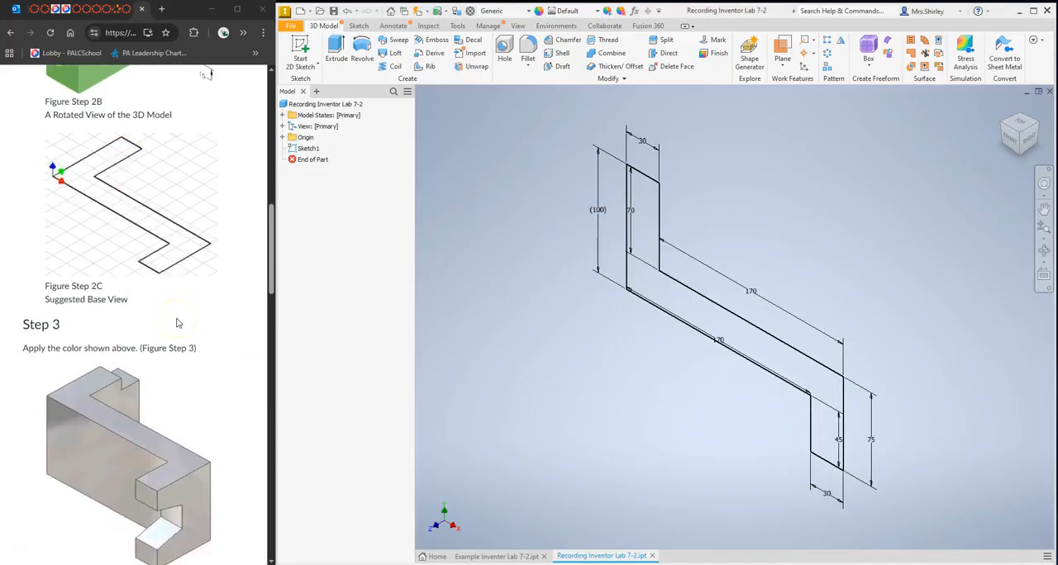
scroll(176, 323, up, 3)
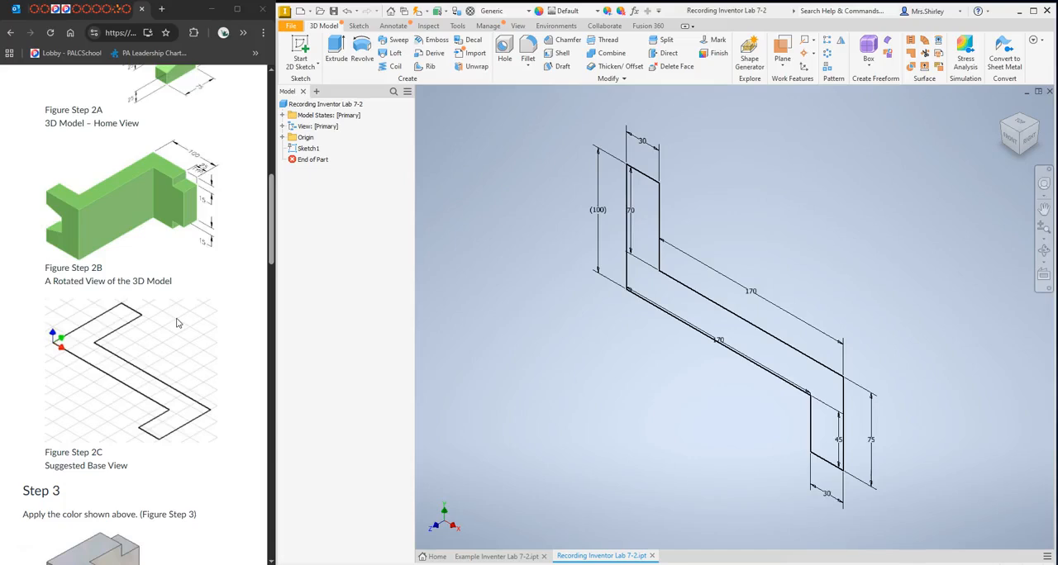
scroll(176, 323, up, 4)
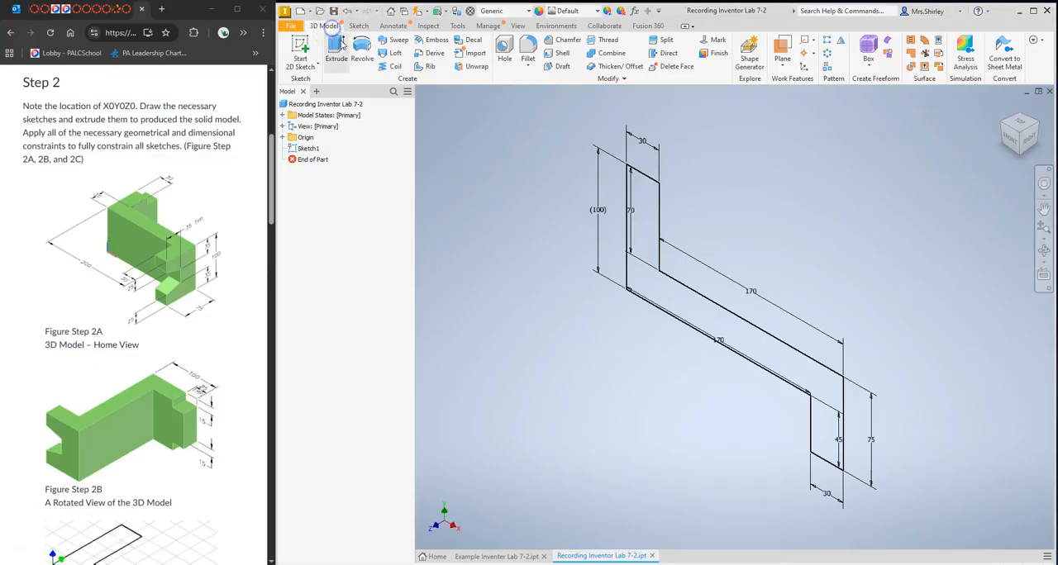
click(336, 46)
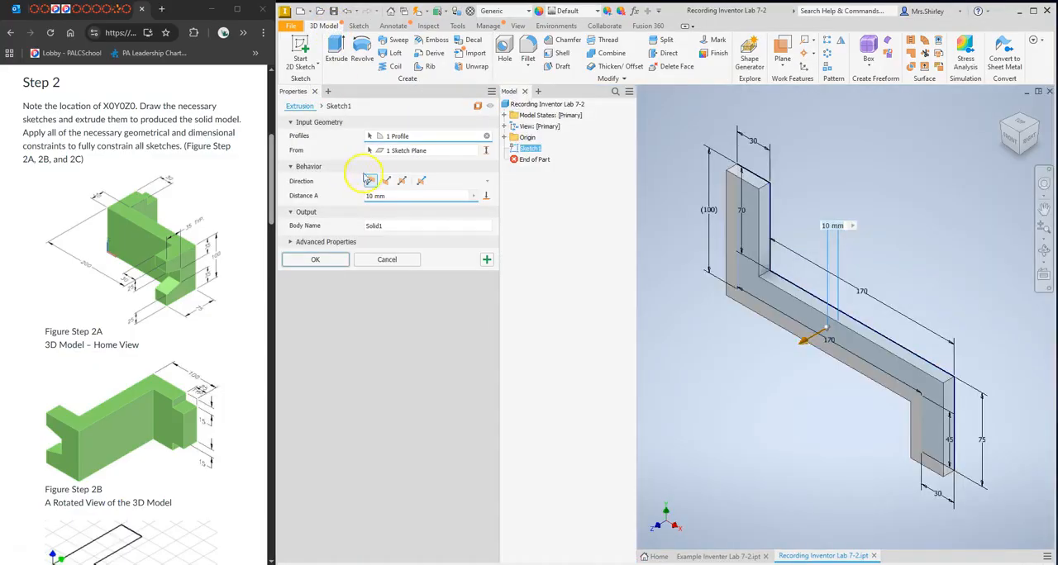
click(364, 195)
text(100)
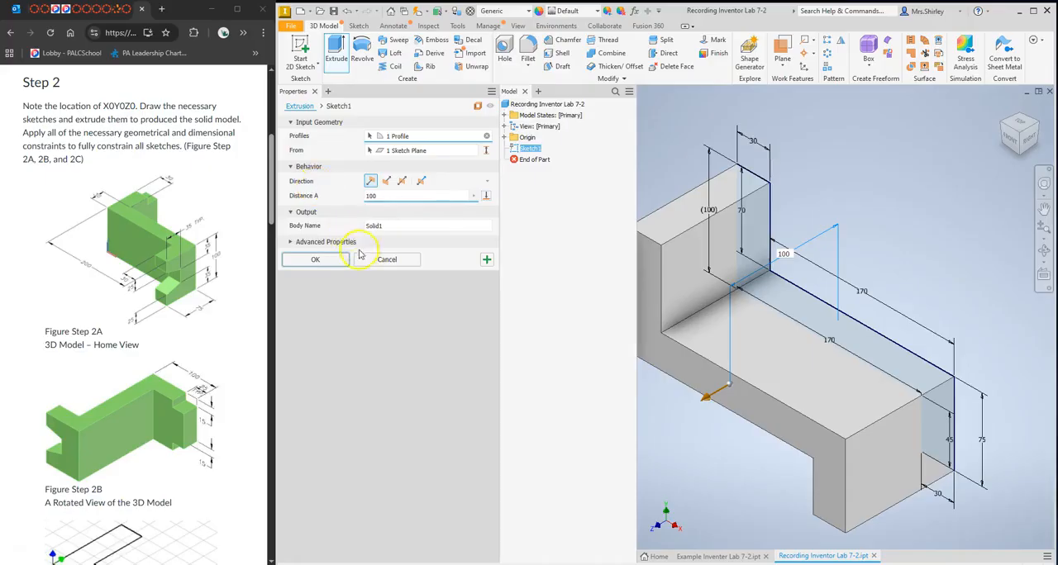
click(342, 261)
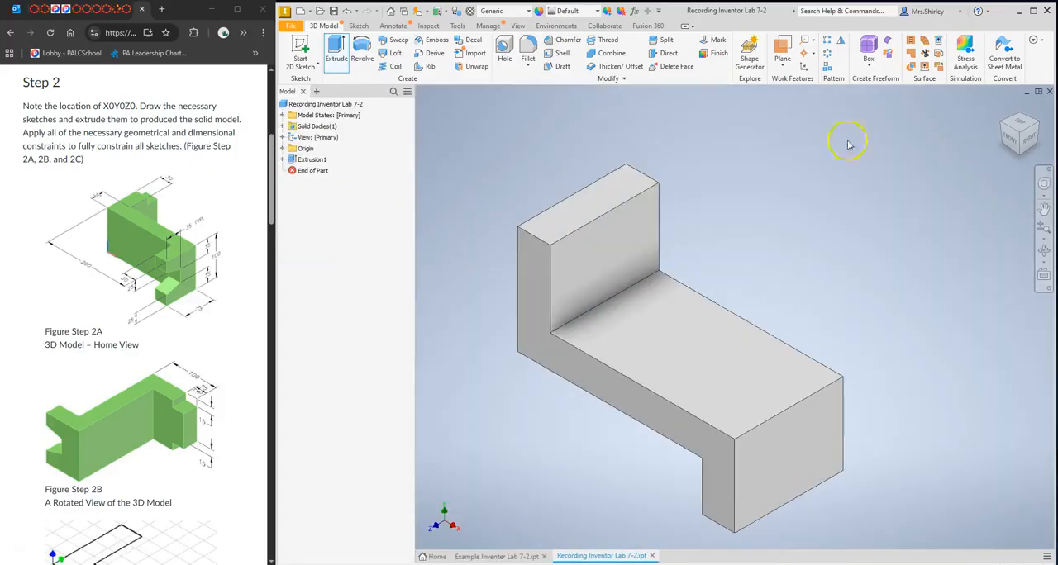
Review the exercise's corner cutout sketch and start a 2D sketch on the inner vertical face of the upright leg.
click(1000, 110)
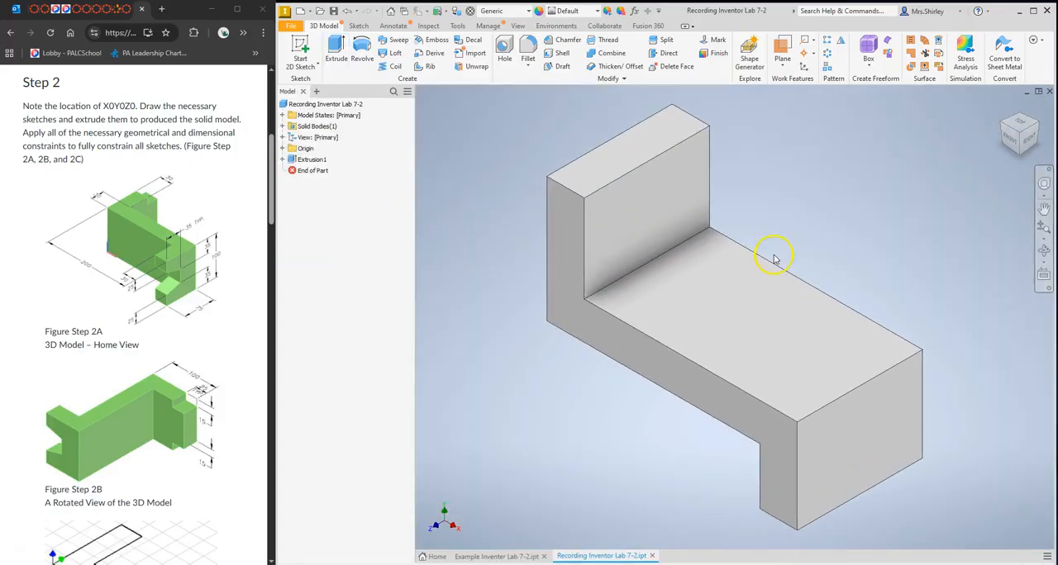
click(656, 316)
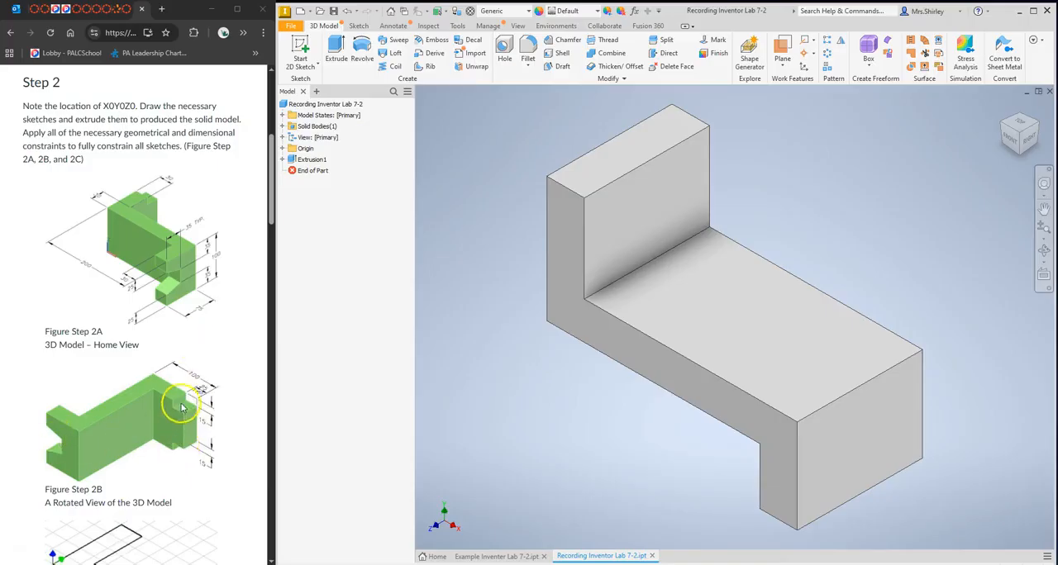
scroll(173, 390, down, 4)
scroll(174, 386, down, 8)
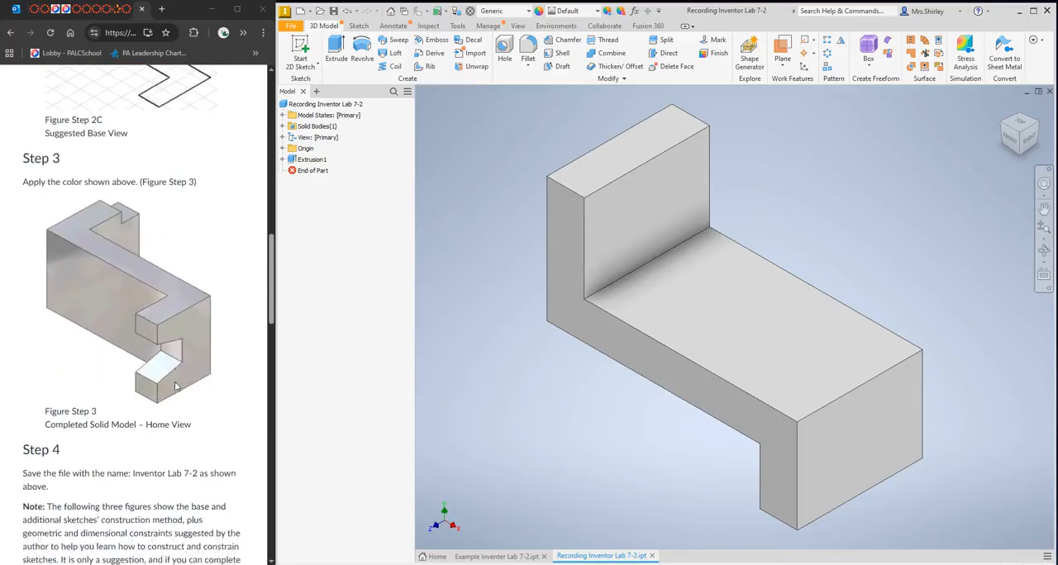
scroll(174, 386, down, 5)
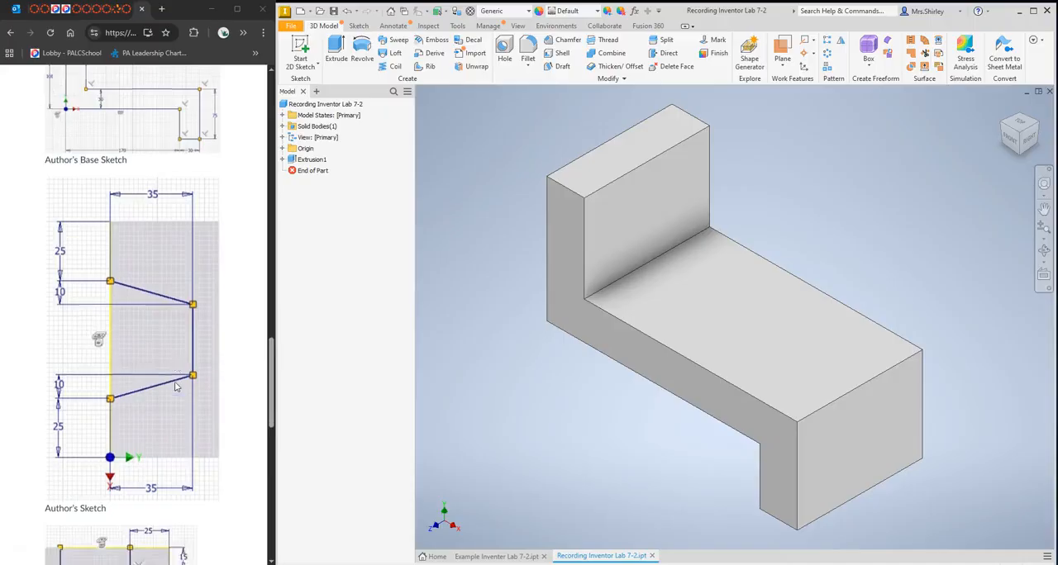
scroll(174, 386, down, 1)
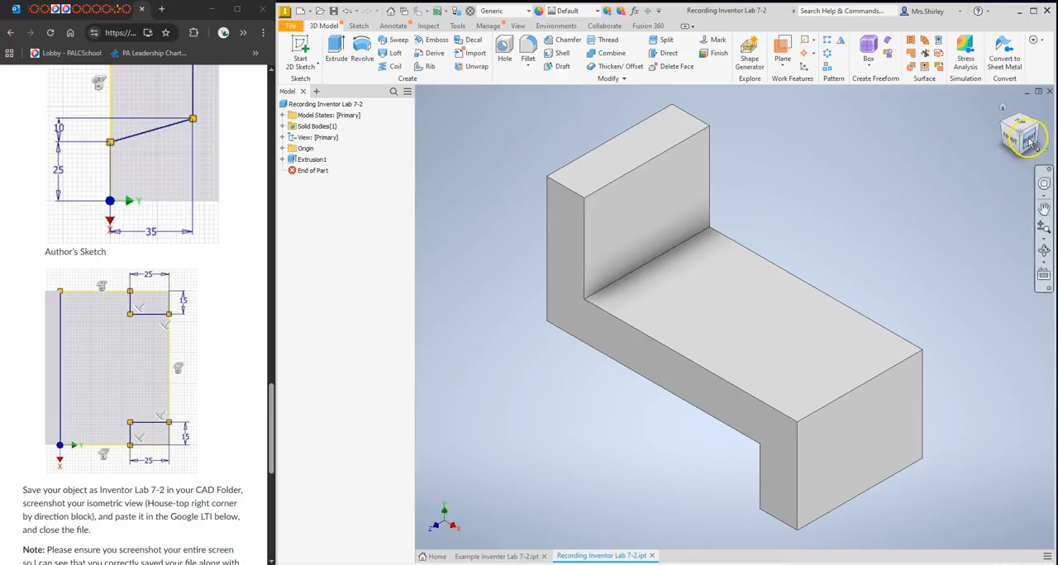
click(297, 50)
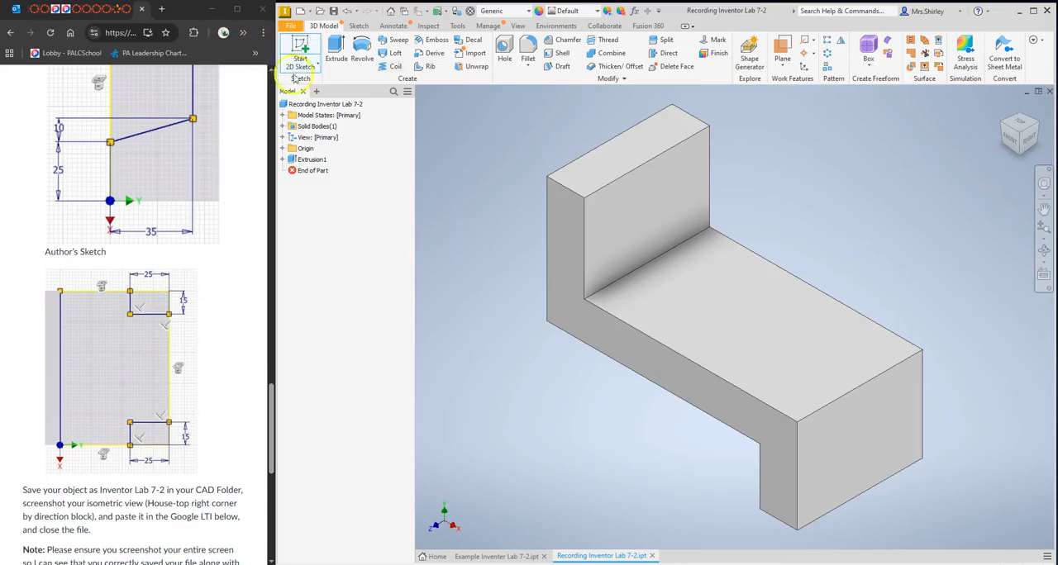
click(641, 200)
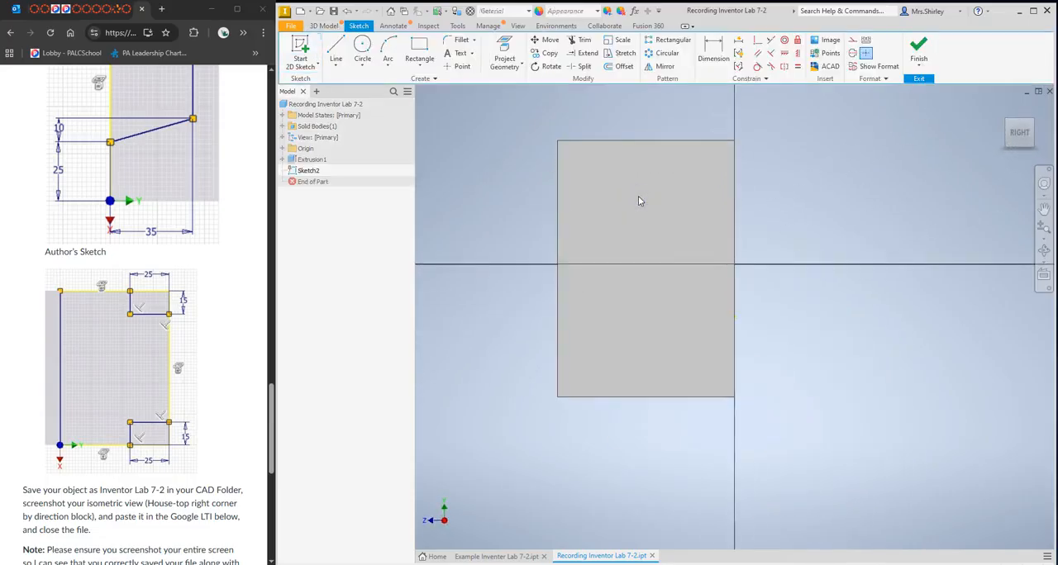
click(716, 151)
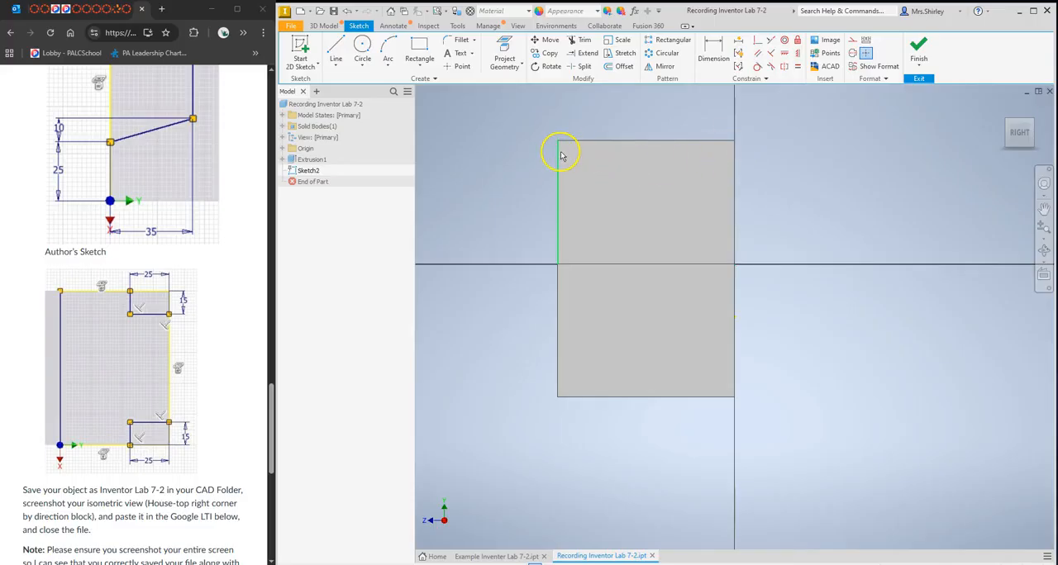
Draw a rectangle 15 mm wide and 25 mm high from the upper-left corner of the upright leg's face.
click(420, 47)
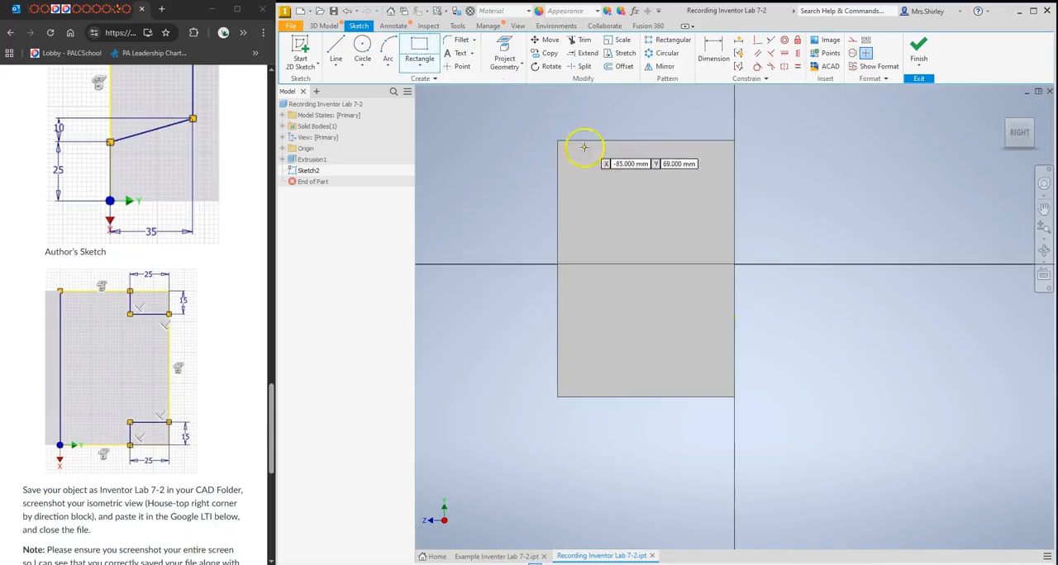
click(558, 140)
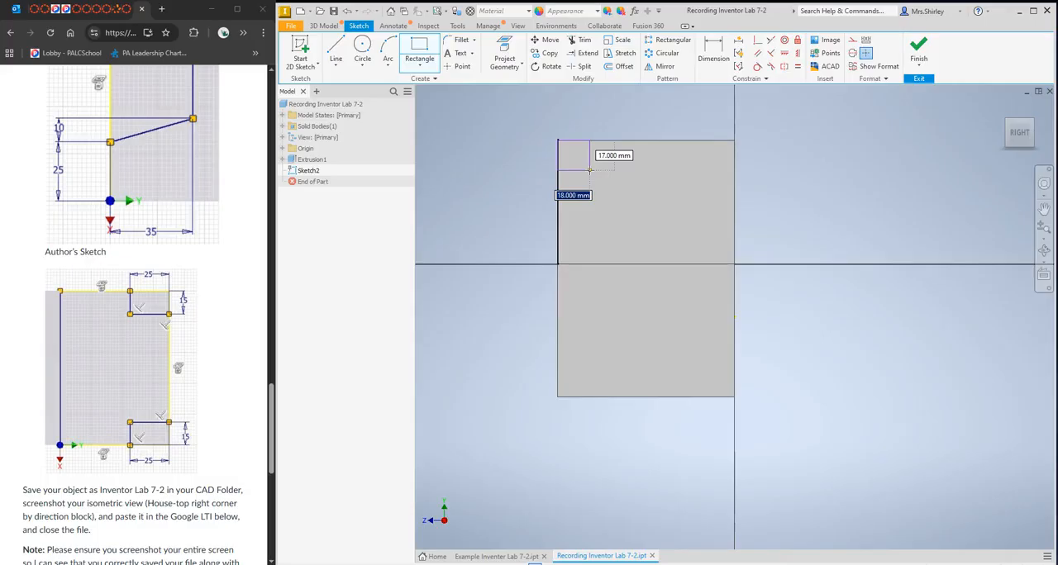
text(15)
key(Tab)
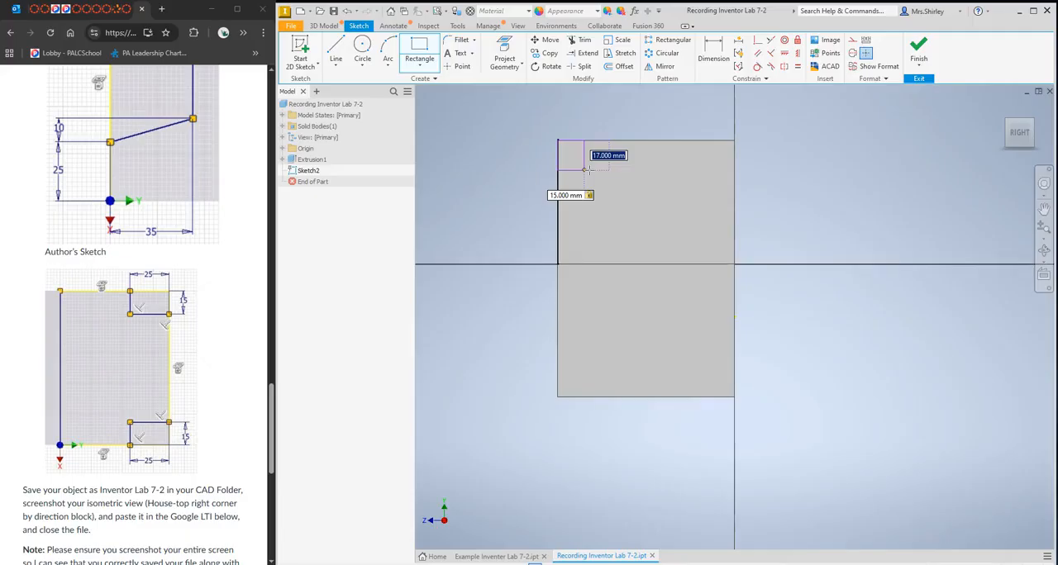
text(25)
key(Return)
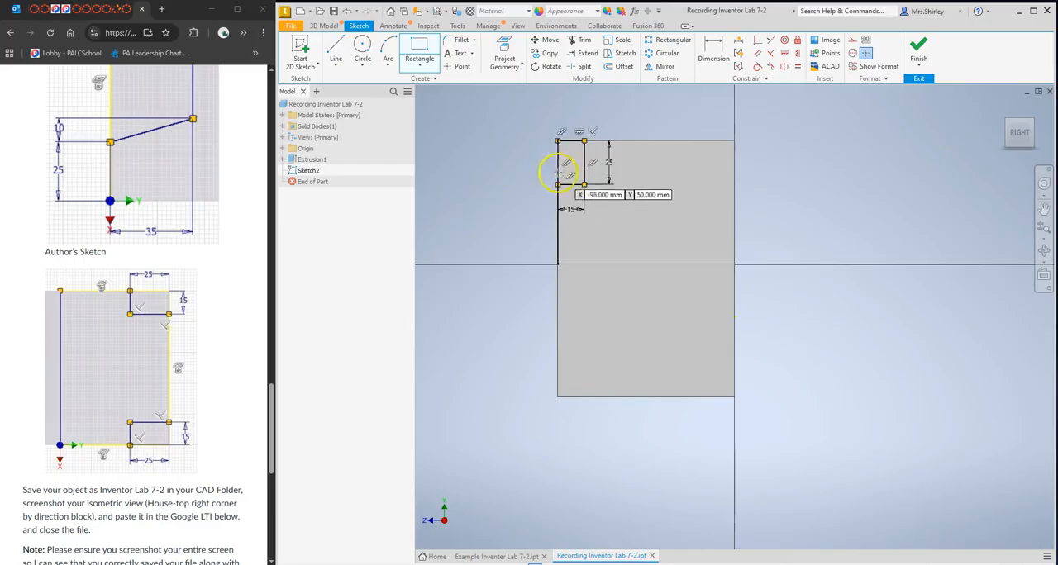
Draw a matching rectangle 15 mm wide and 25 mm high from the upper-right corner of the same face.
click(734, 141)
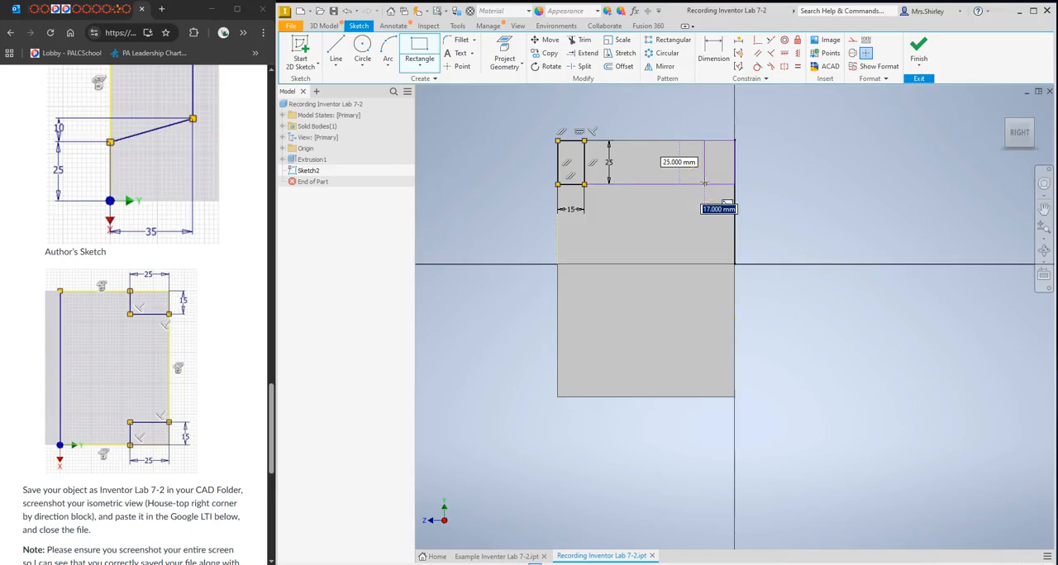
text(15)
key(Tab)
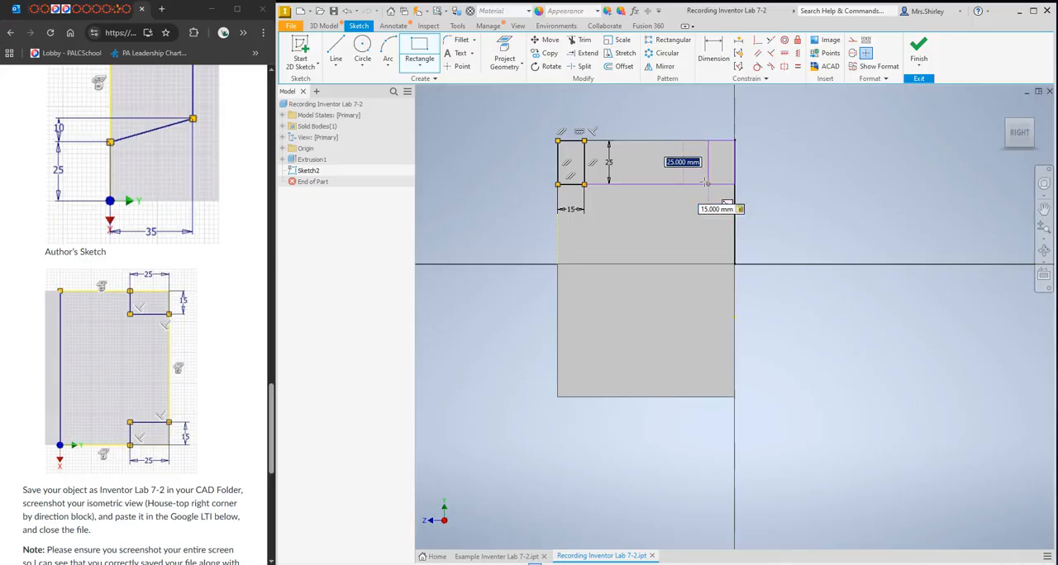
text(25)
key(Return)
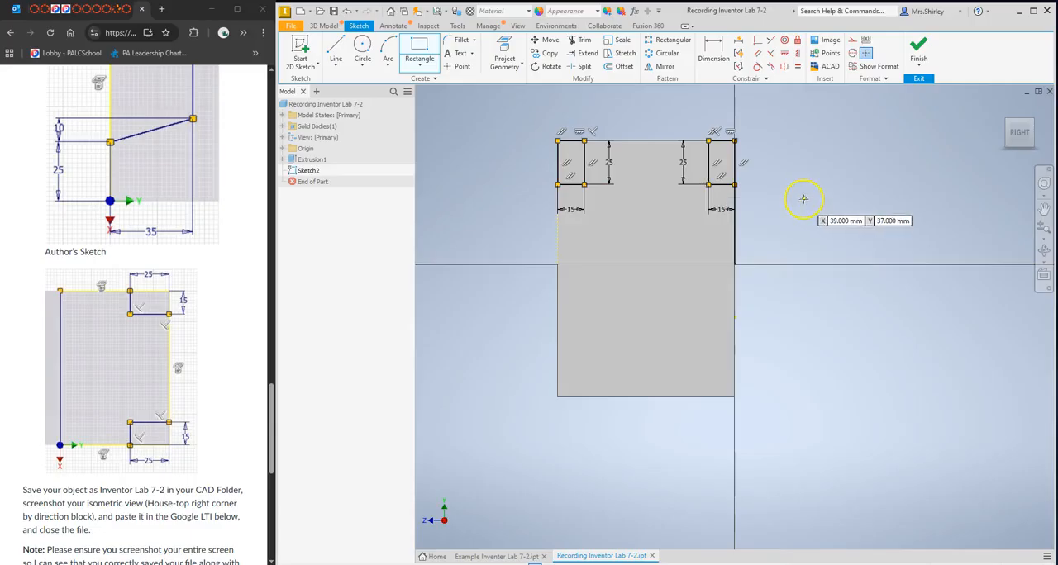
key(Escape)
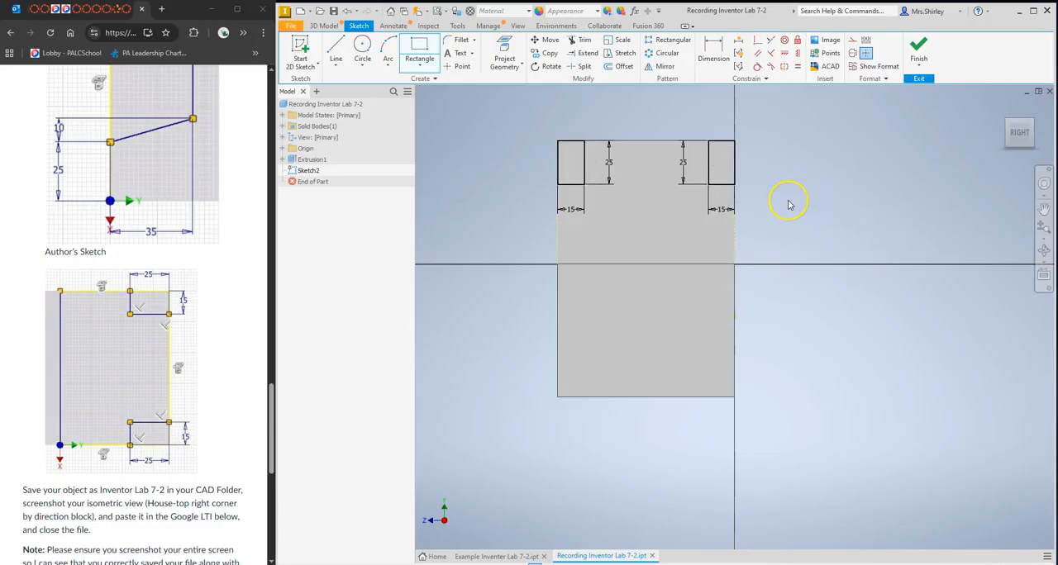
Cut both 15 by 25 mm corner rectangles 30 mm back through the upright leg with Extrude.
click(330, 27)
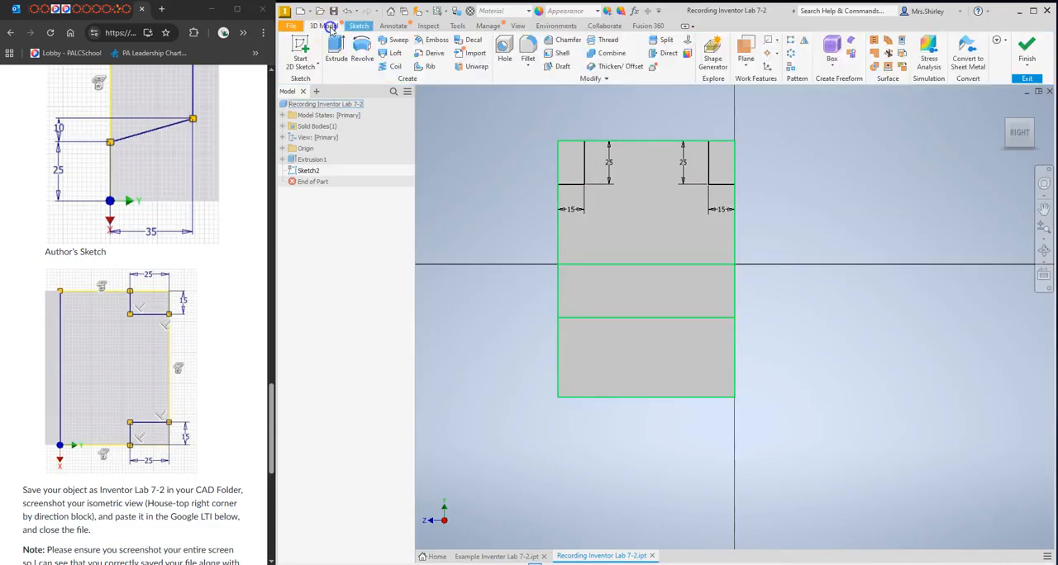
click(334, 48)
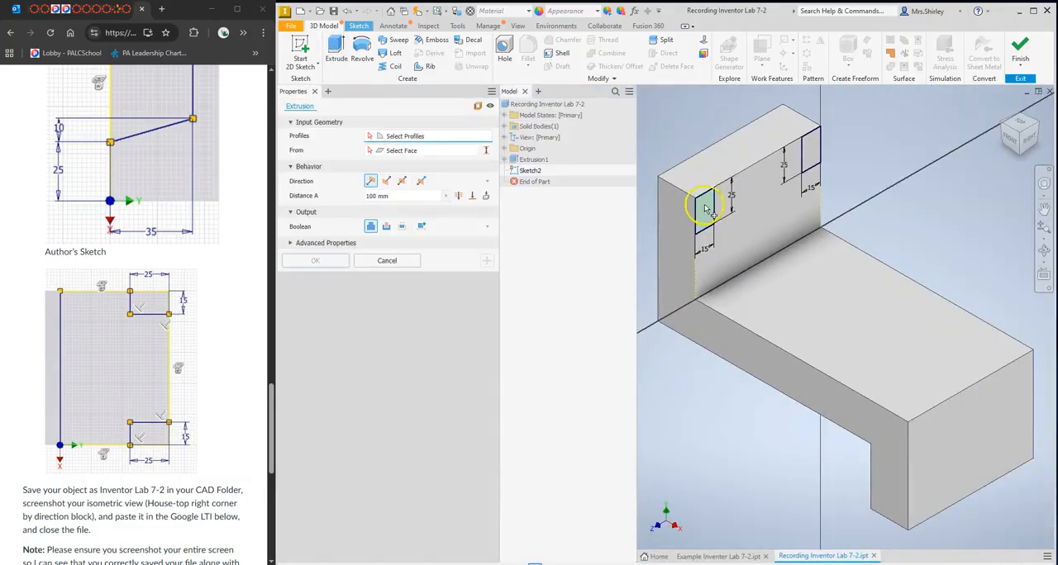
click(705, 209)
click(813, 162)
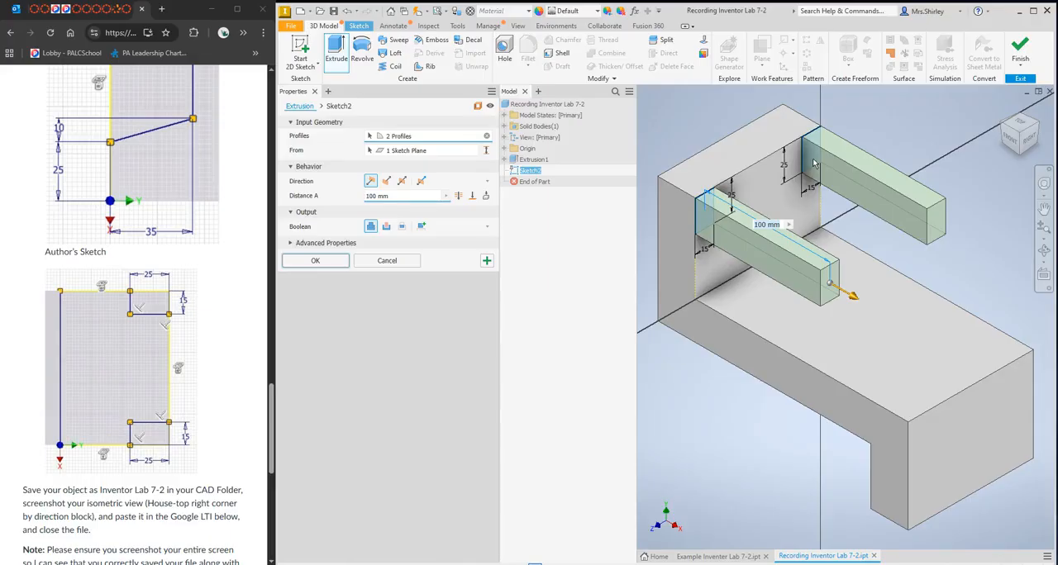
click(386, 183)
click(395, 195)
click(394, 195)
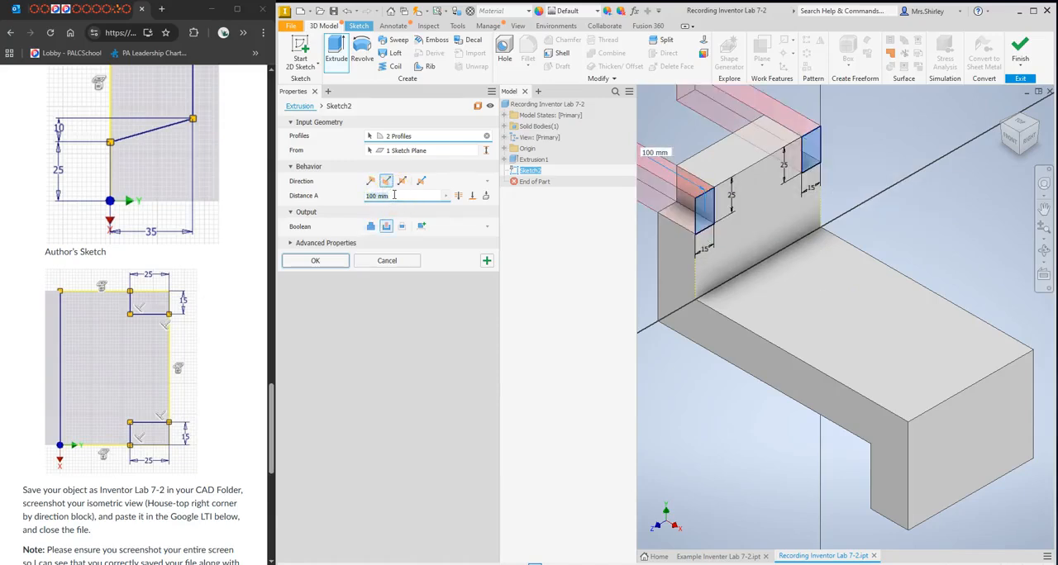
key(BackSpace)
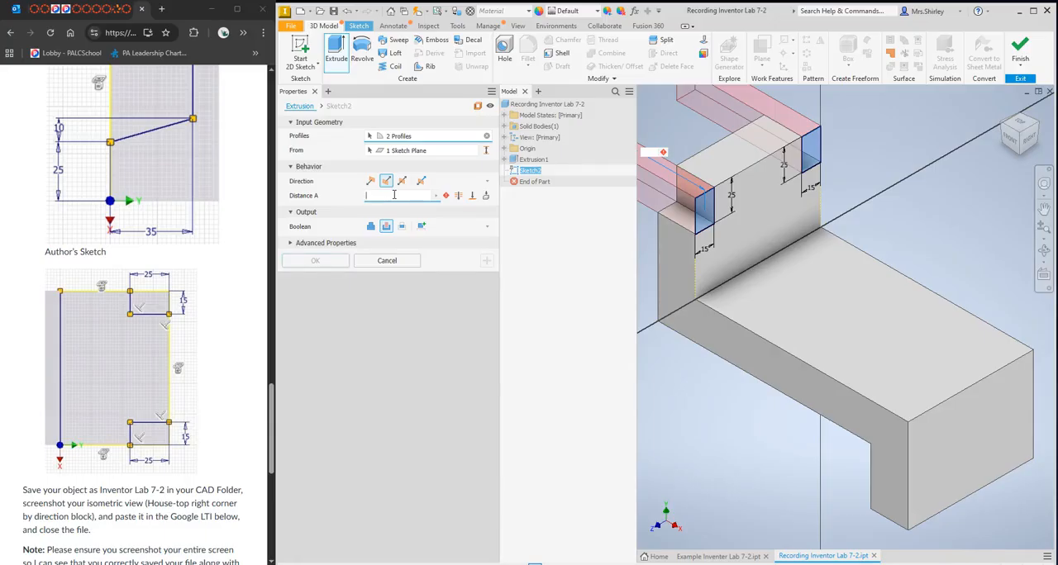
text(30)
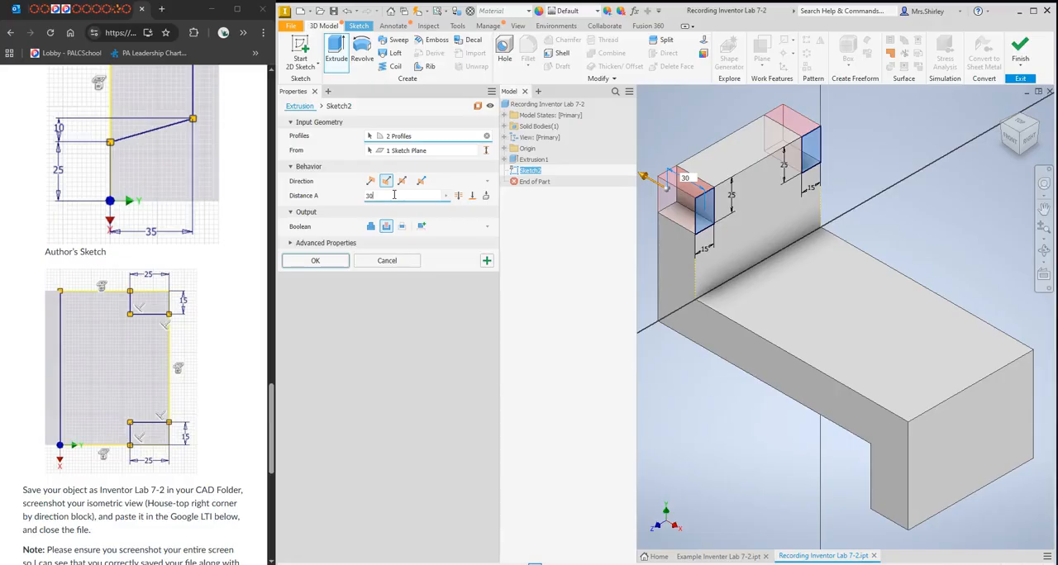
click(335, 261)
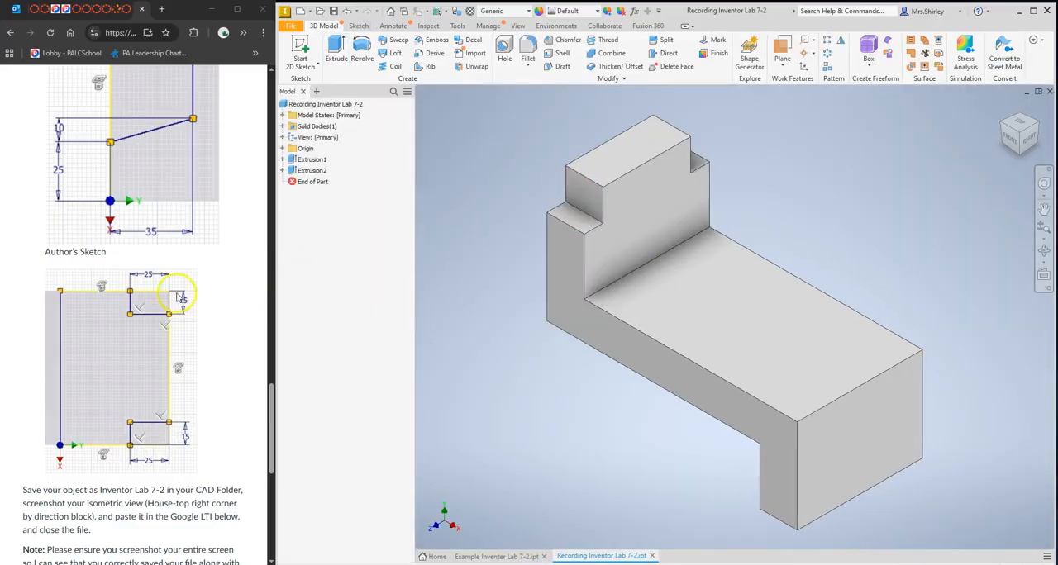
Review the exercise's tapered cutout sketch, start a 2D sketch on the part's outer end face, and rotate the view to match the figure.
scroll(213, 246, up, 10)
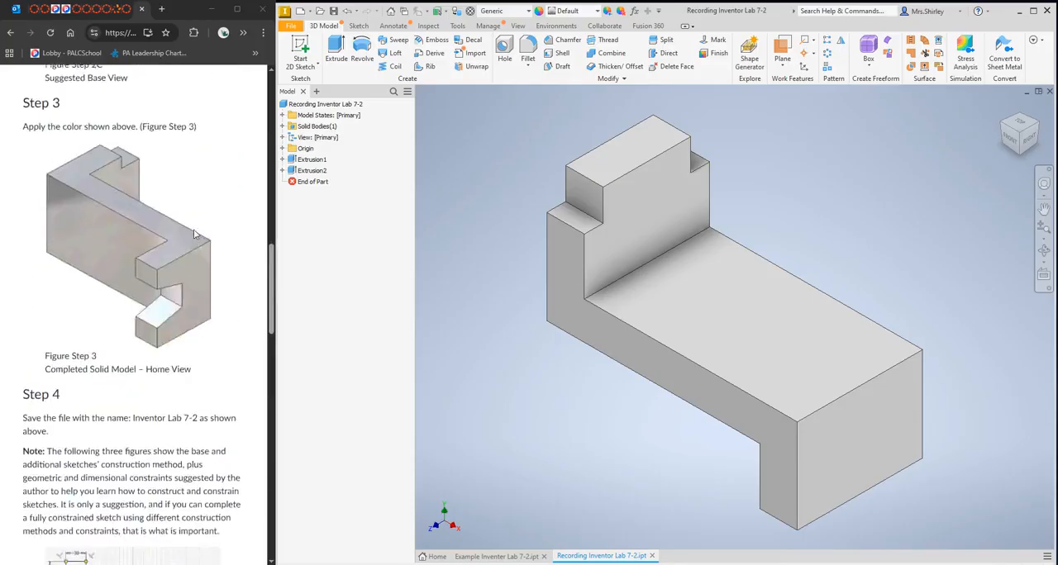
scroll(191, 231, up, 3)
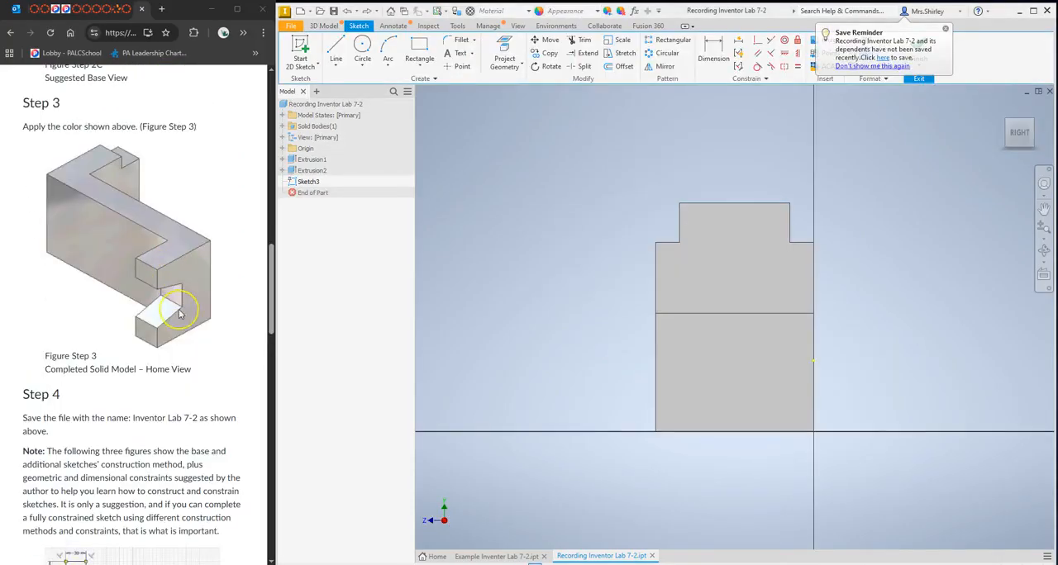
scroll(174, 298, down, 8)
scroll(179, 314, down, 3)
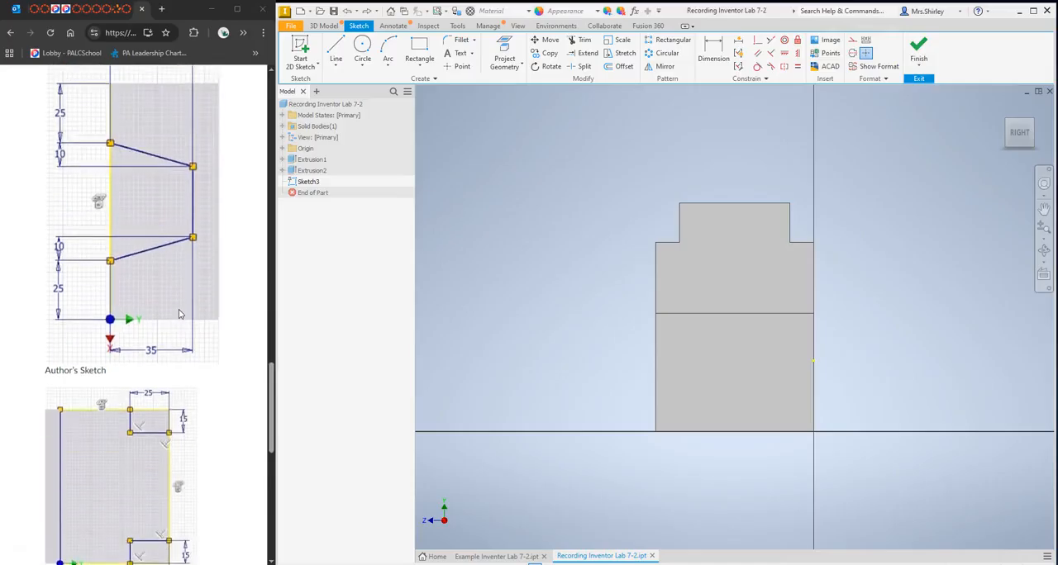
scroll(179, 314, up, 3)
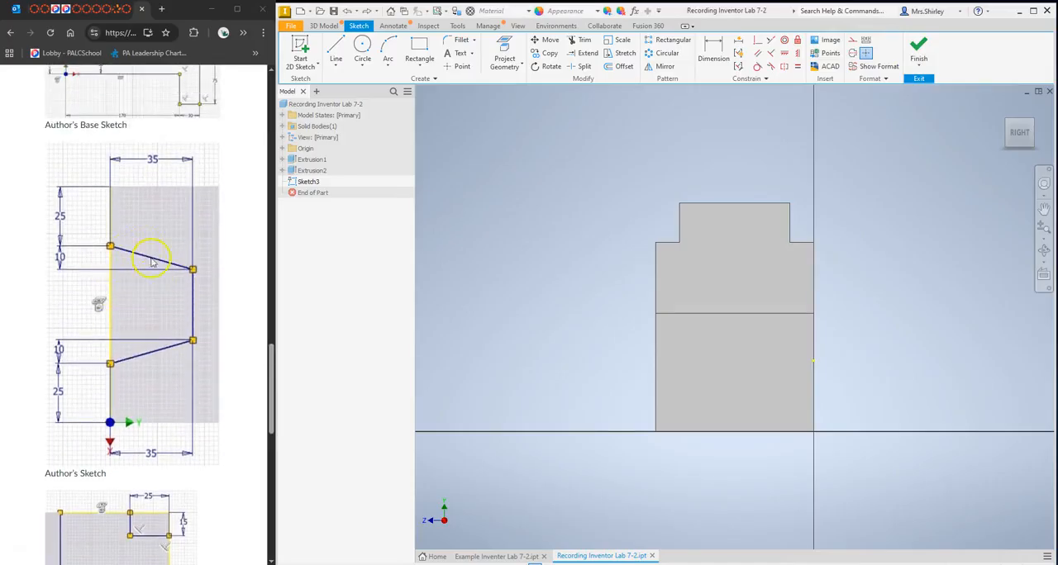
scroll(116, 285, up, 10)
scroll(132, 277, up, 2)
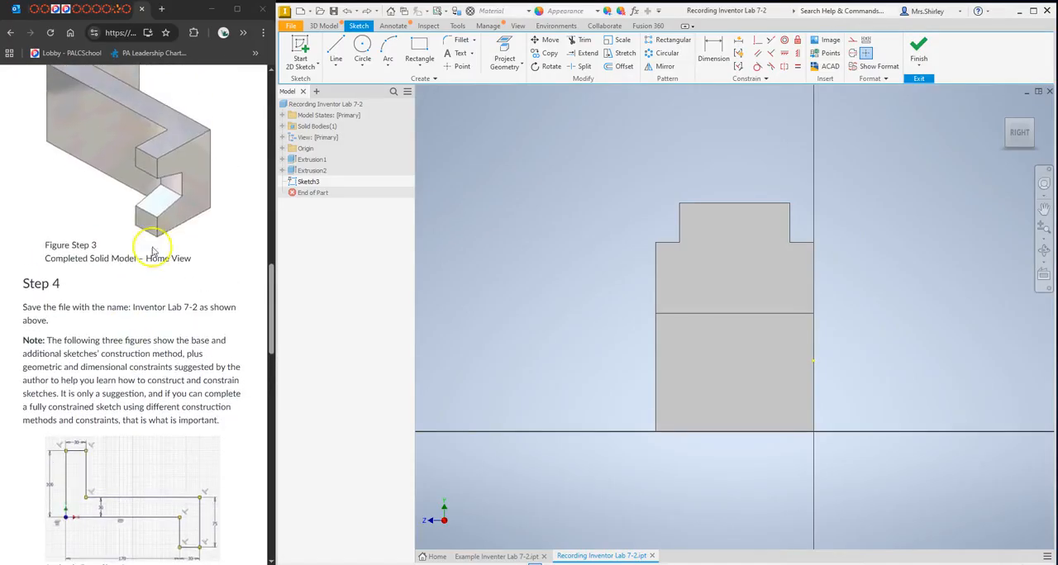
scroll(165, 286, down, 8)
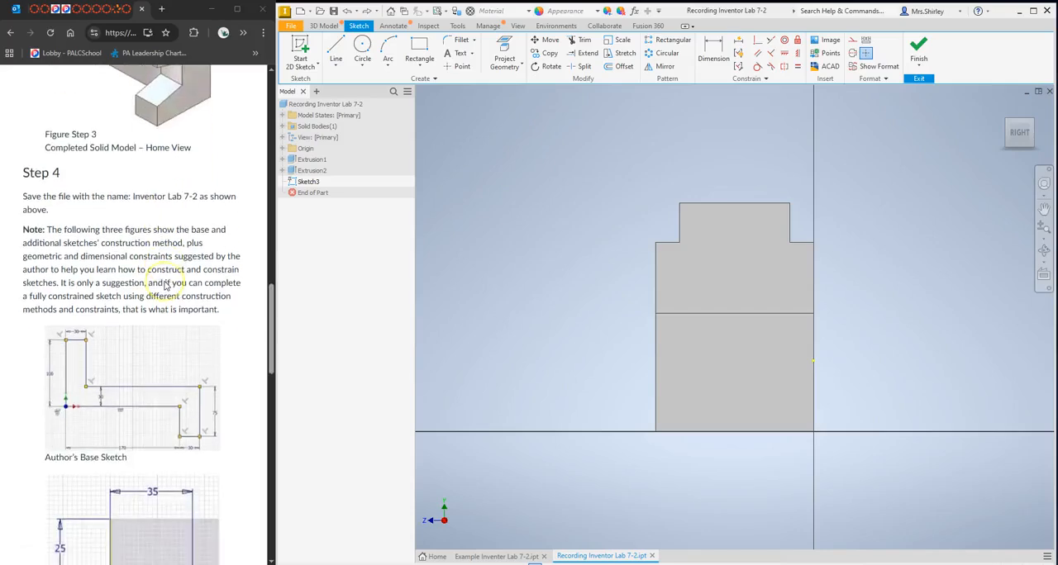
scroll(164, 286, down, 2)
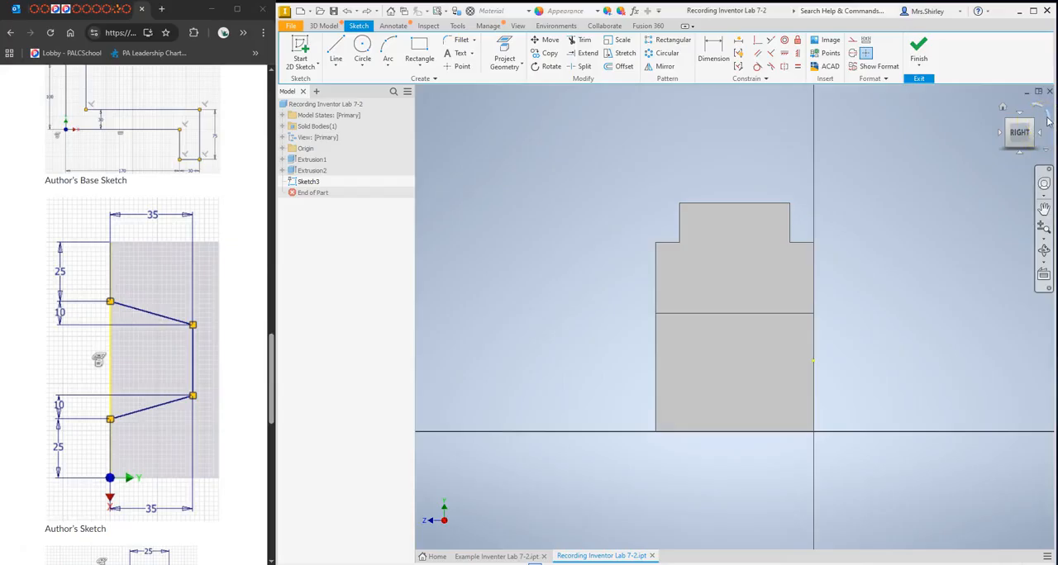
click(1047, 120)
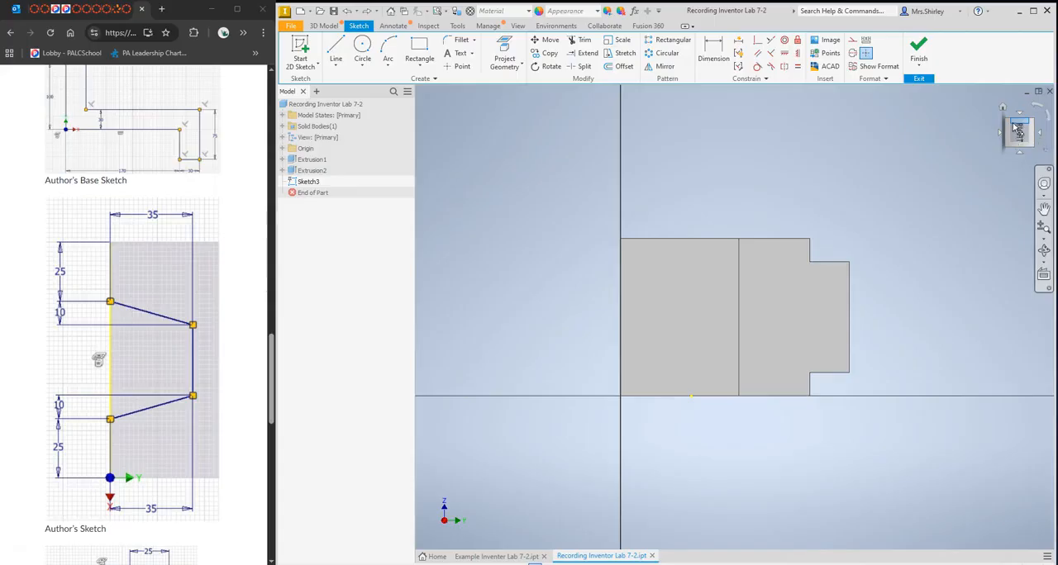
Draw a 25 mm line followed by a 10 mm line down the end face's left edge from its upper-left corner.
click(337, 51)
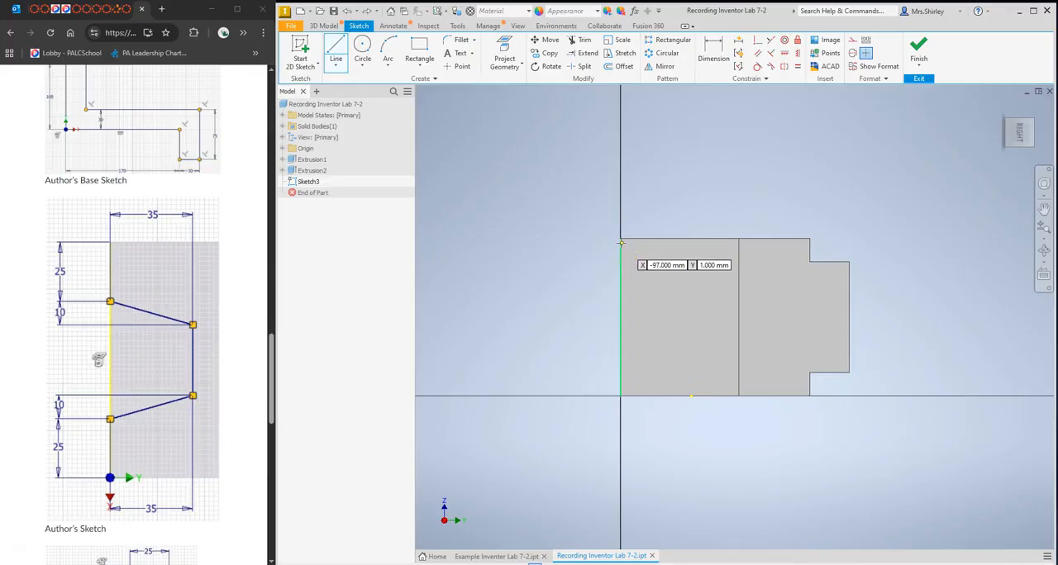
click(621, 238)
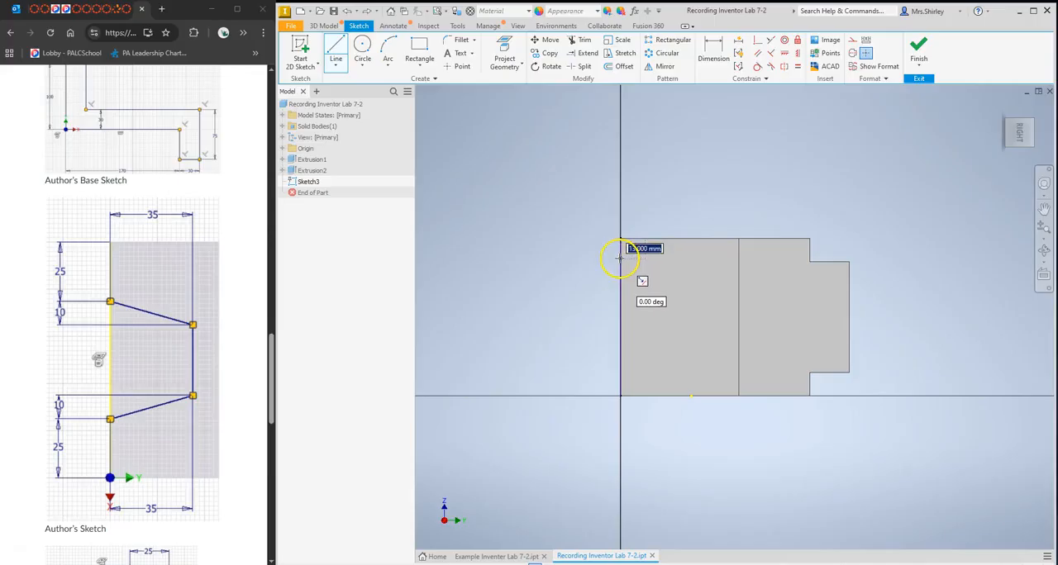
text(25)
key(Return)
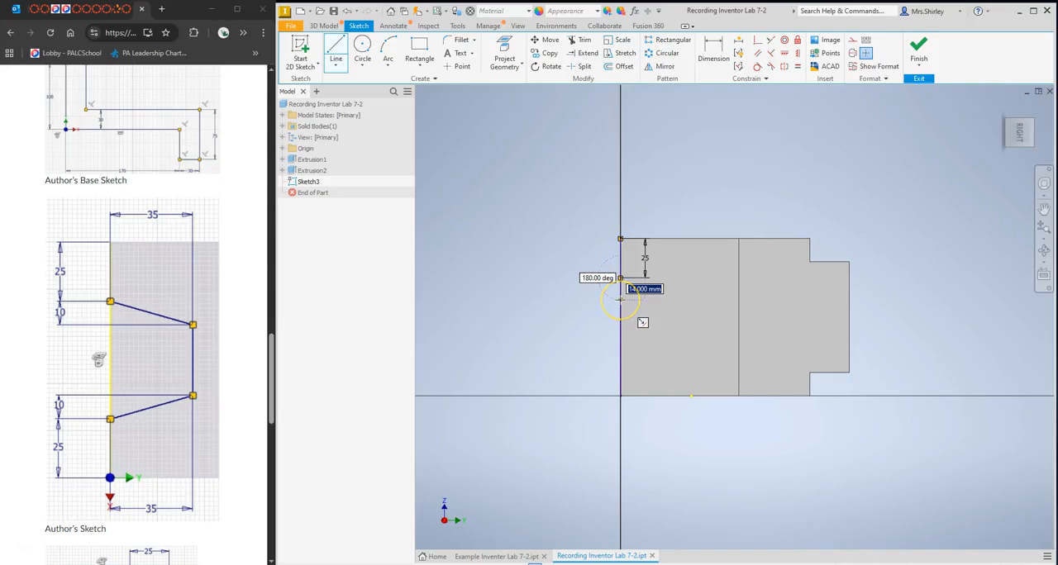
text(10)
key(Return)
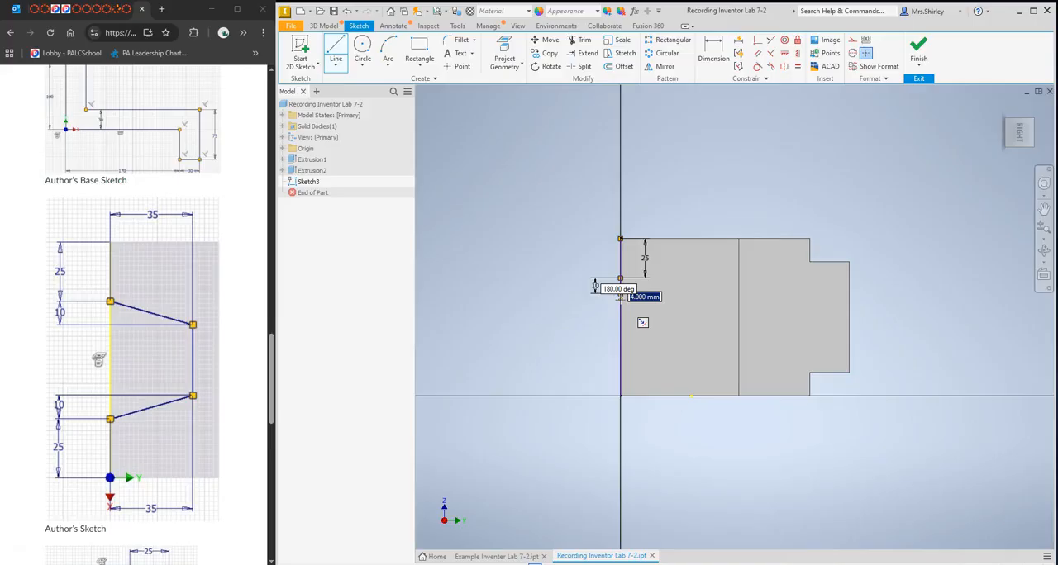
key(Escape)
key(Escape)
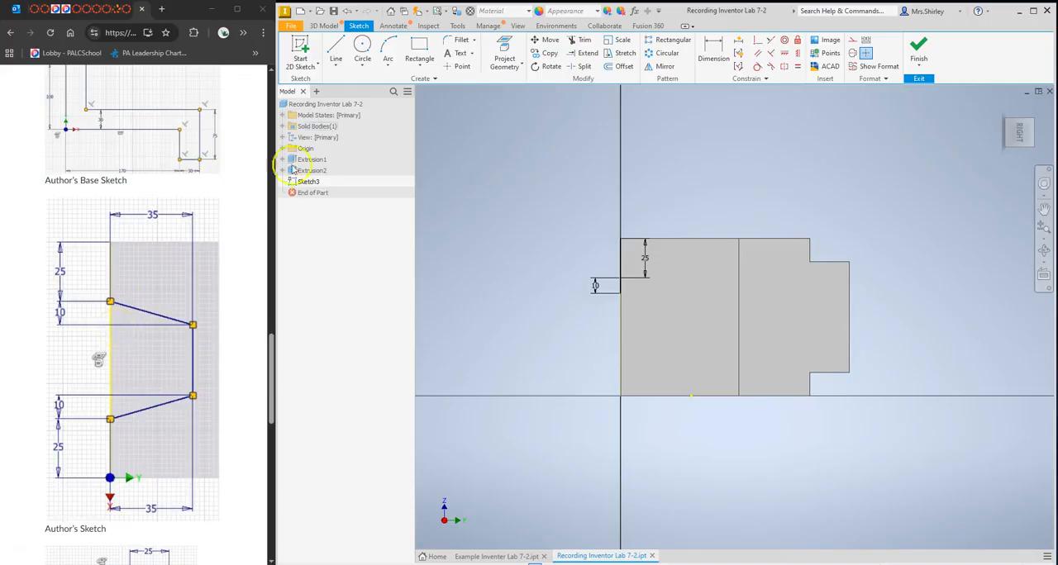
Draw a rectangle 35 mm wide and 30 mm high from the lower end of the 10 mm line.
click(420, 46)
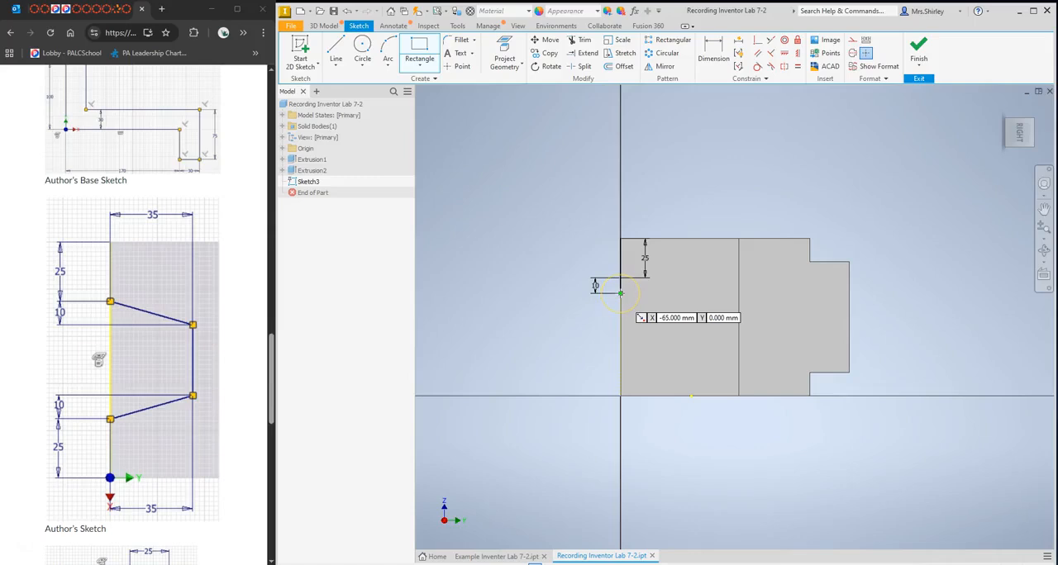
drag(620, 293, 686, 334)
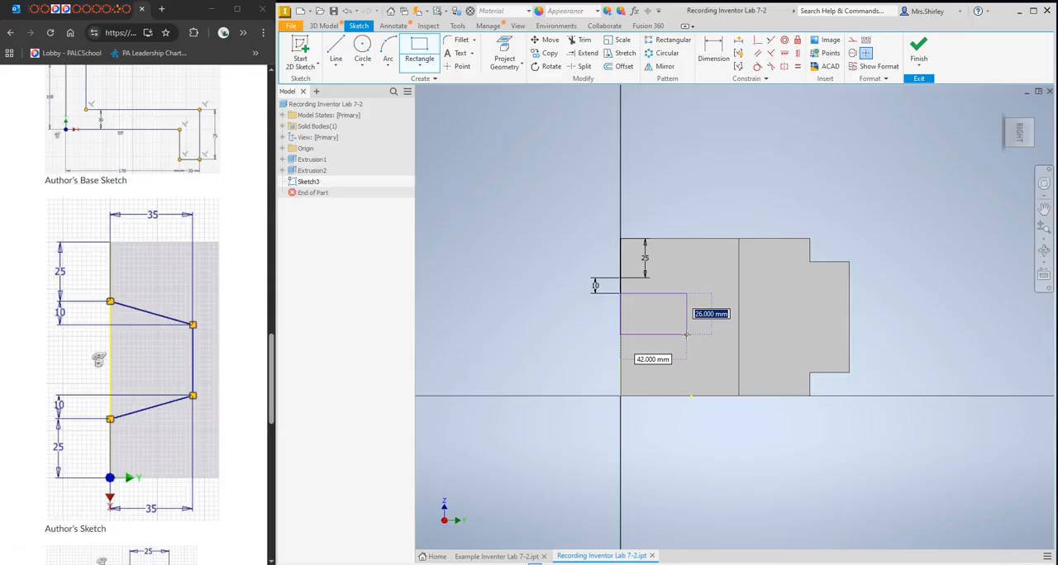
text(30)
key(Tab)
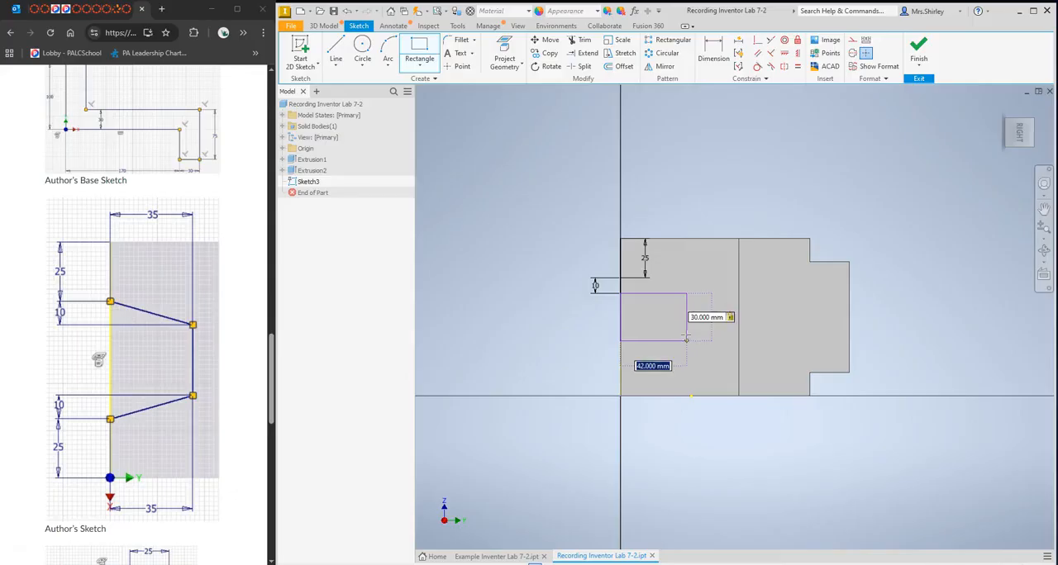
text(35)
key(Return)
click(664, 310)
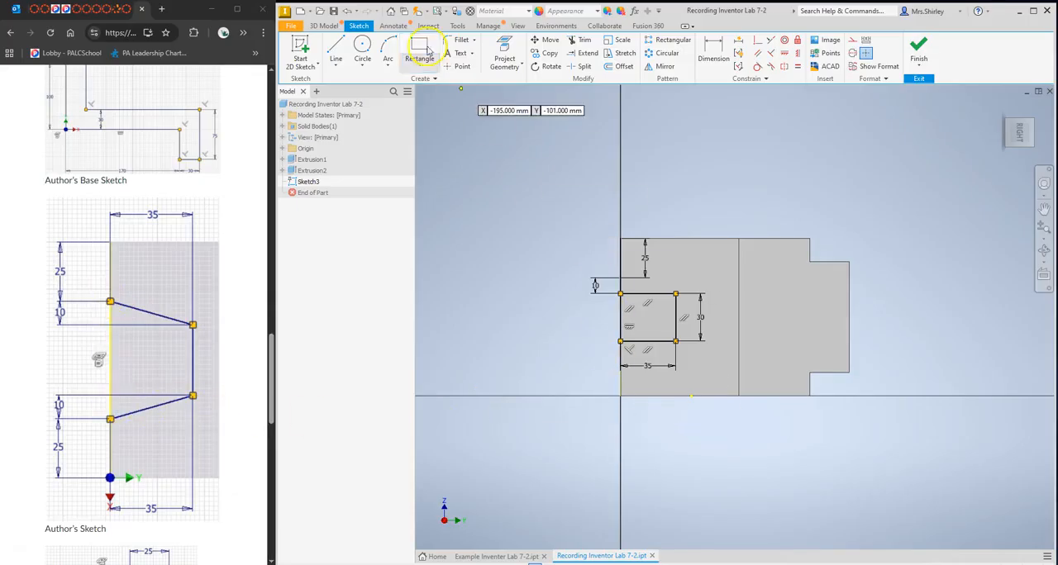
Draw a 10 mm line down from the rectangle's lower-left corner and connect its end to the lower-right corner with a slanted line.
click(336, 51)
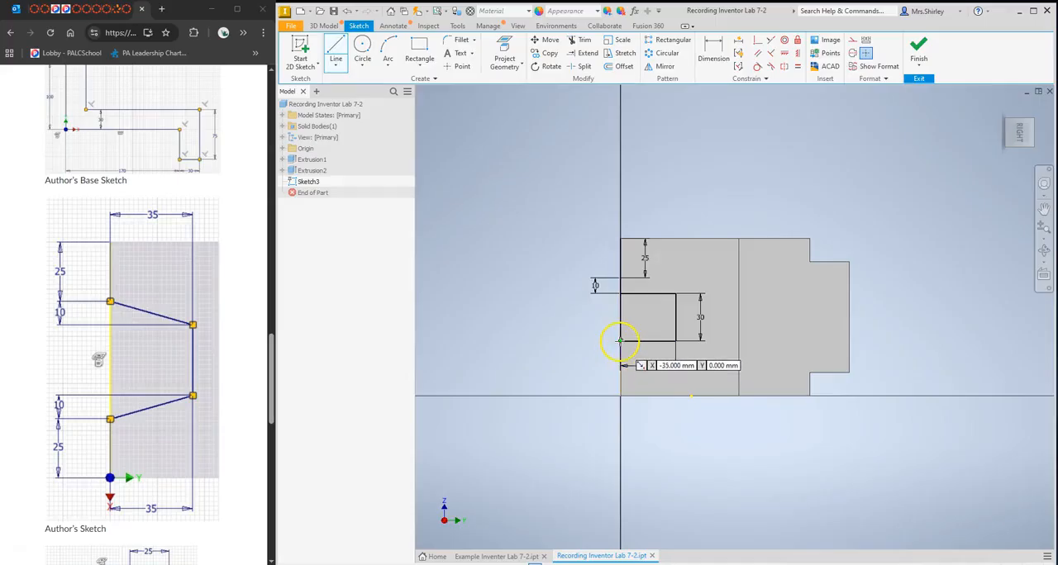
click(620, 340)
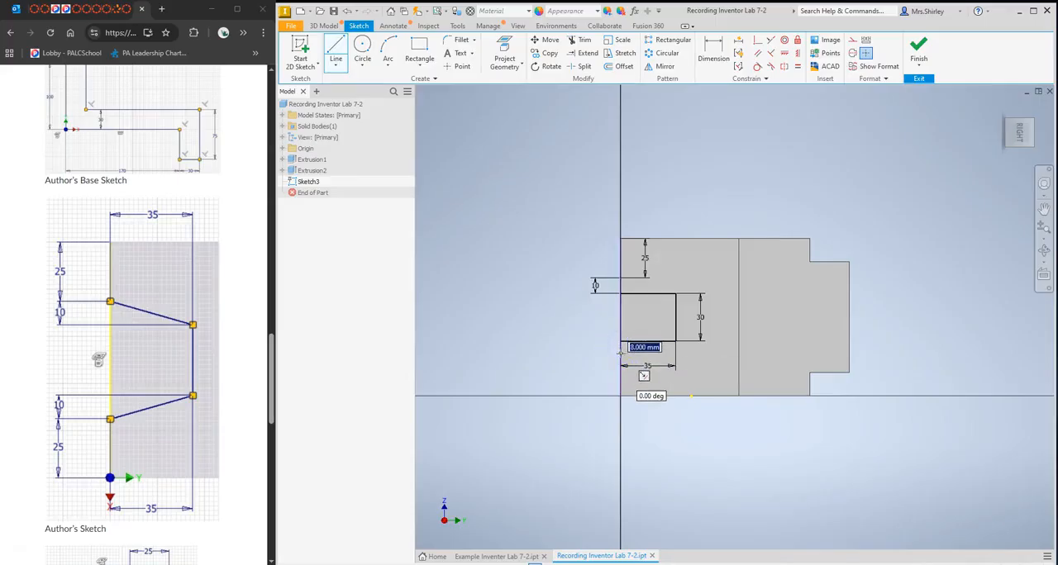
text(10)
key(Return)
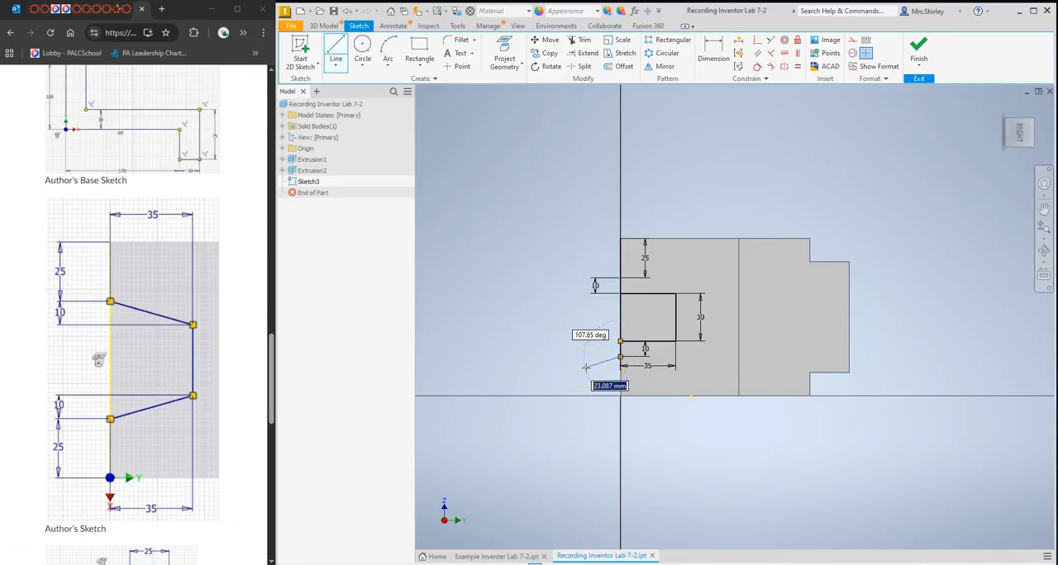
click(620, 357)
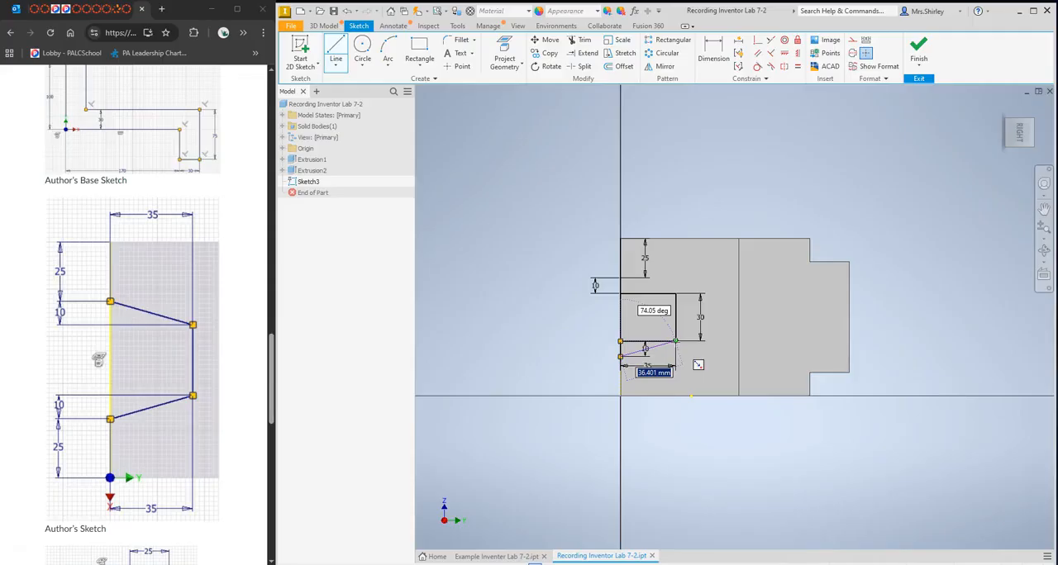
click(675, 341)
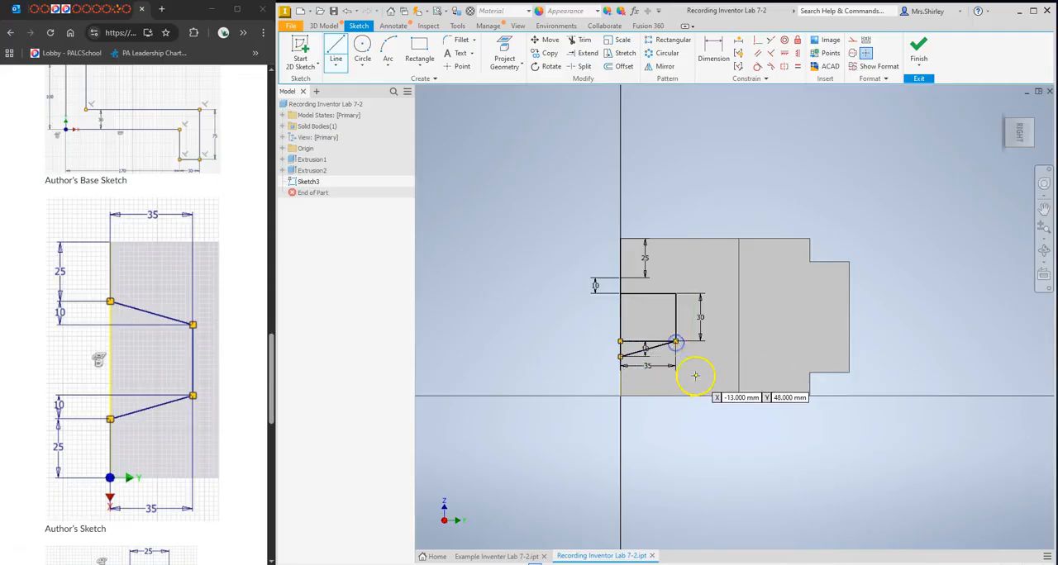
key(Escape)
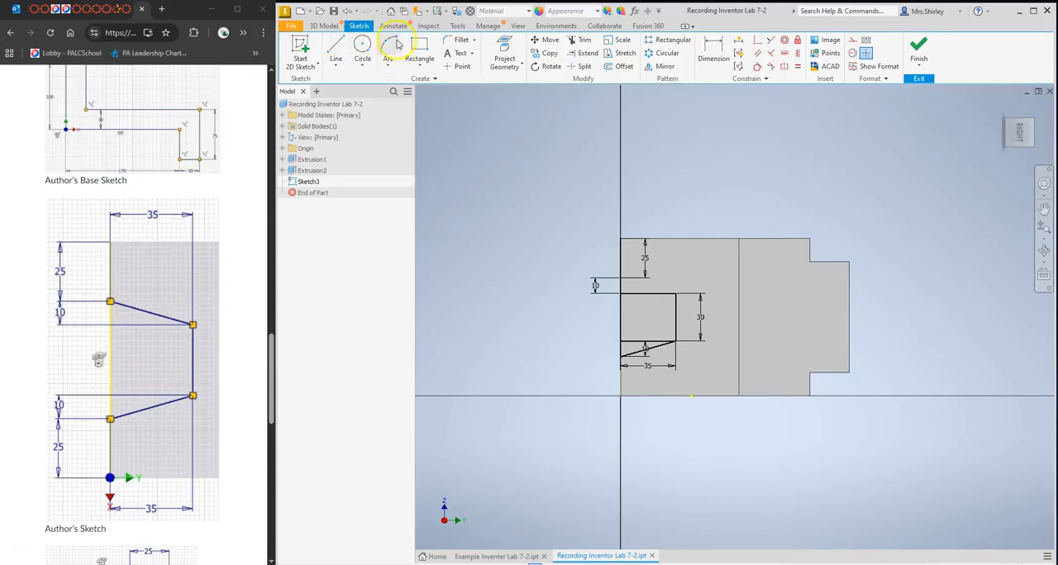
Draw a slanted line from the rectangle's upper-right corner to the lower end of the 25 mm line.
click(337, 49)
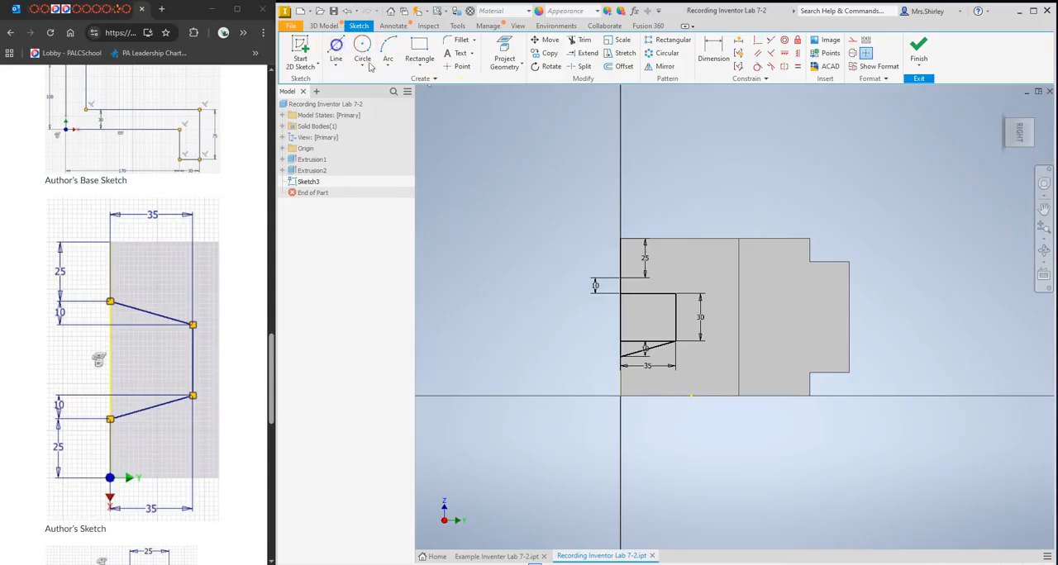
click(676, 293)
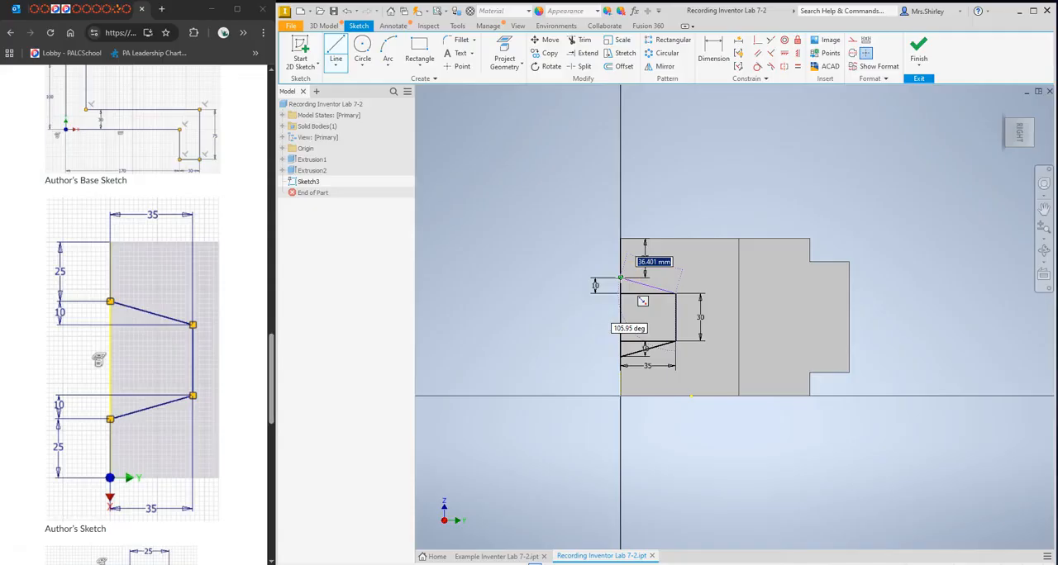
double_click(620, 278)
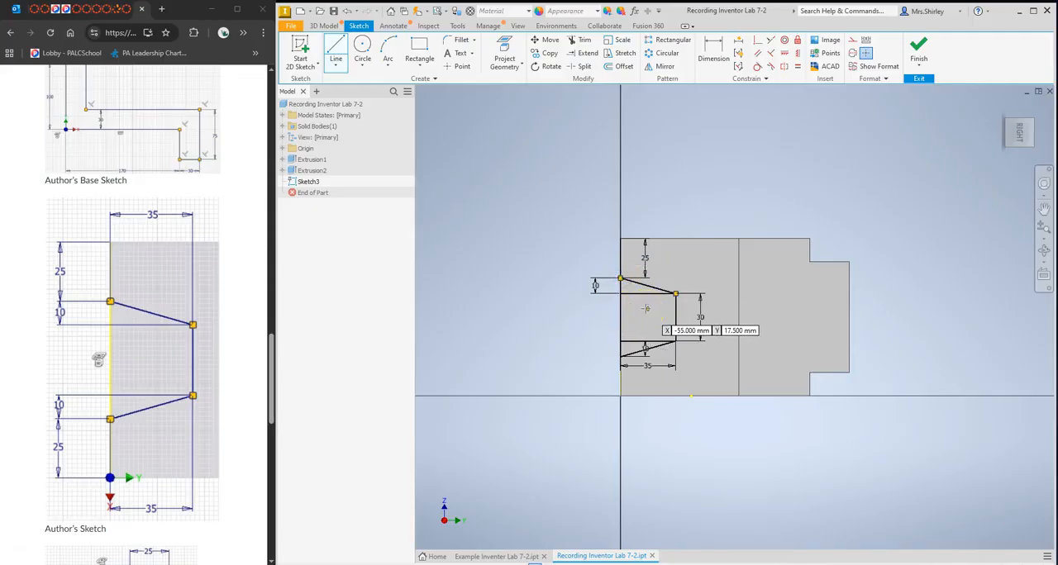
key(Escape)
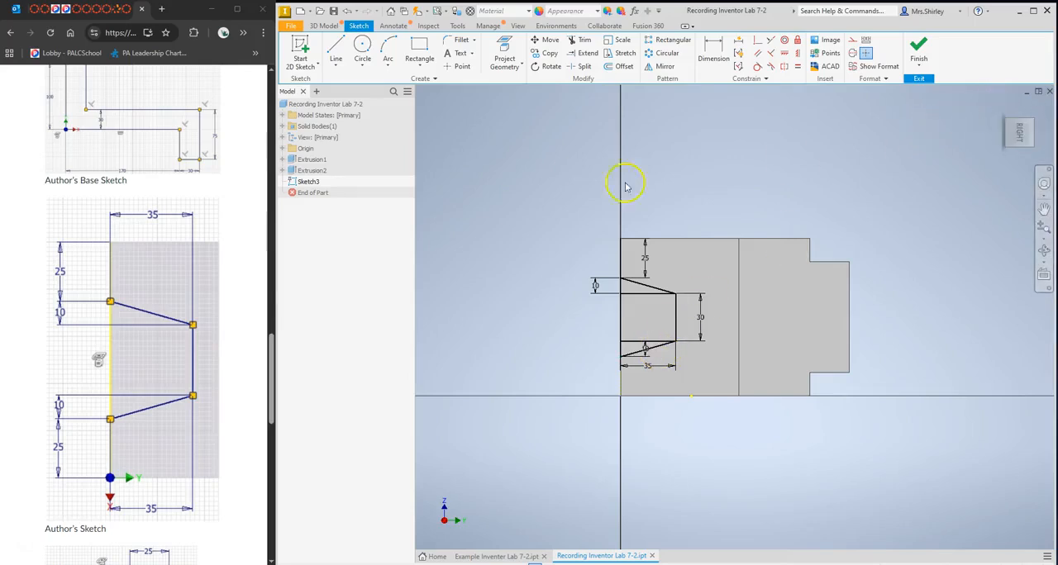
Extrude the rectangle and both adjoining triangles 30 mm as a cut into the end face, and return to the home view.
click(324, 26)
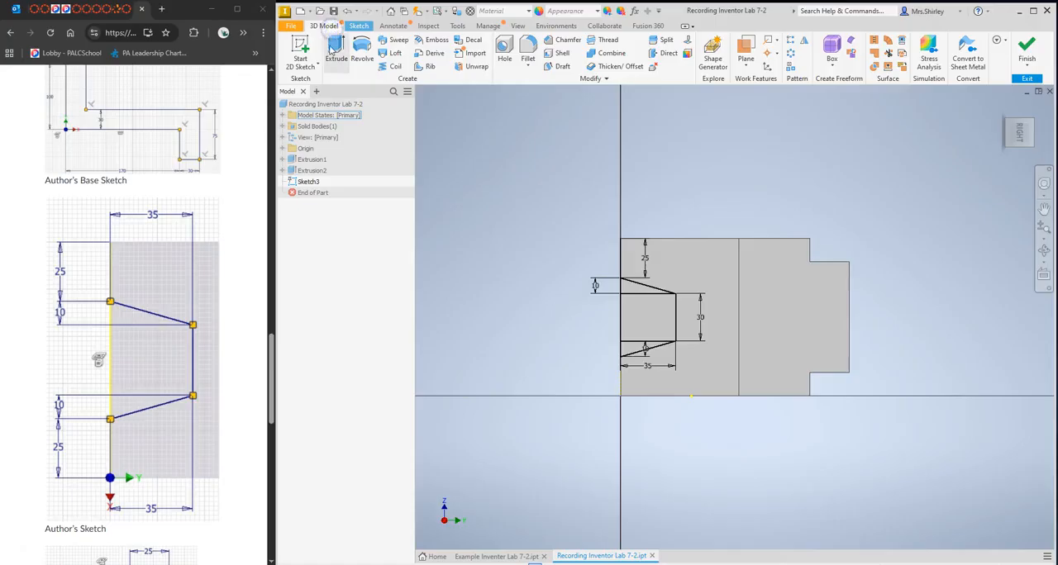
click(335, 48)
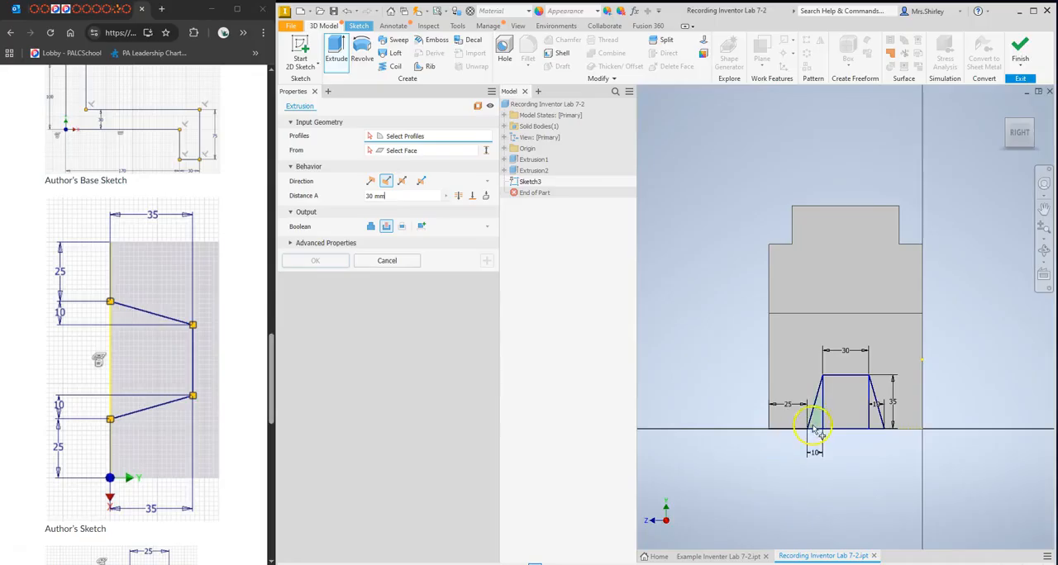
click(816, 411)
click(848, 416)
click(875, 419)
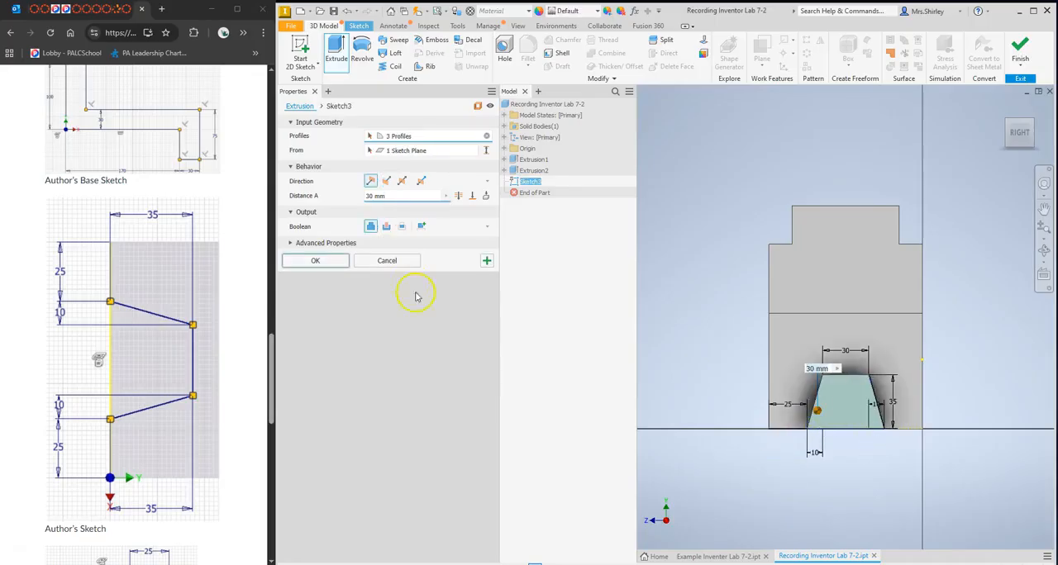
click(386, 180)
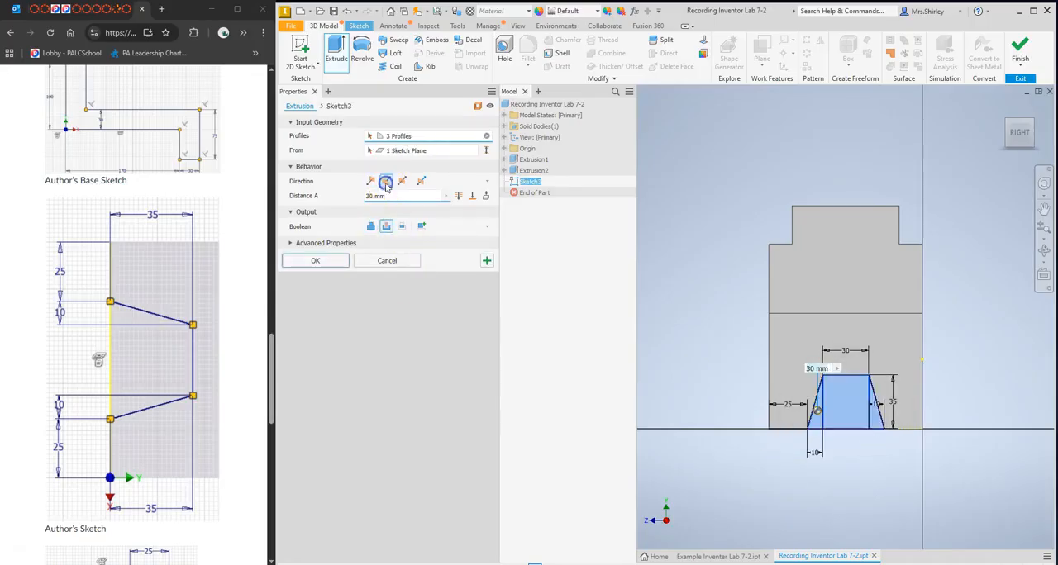
click(313, 260)
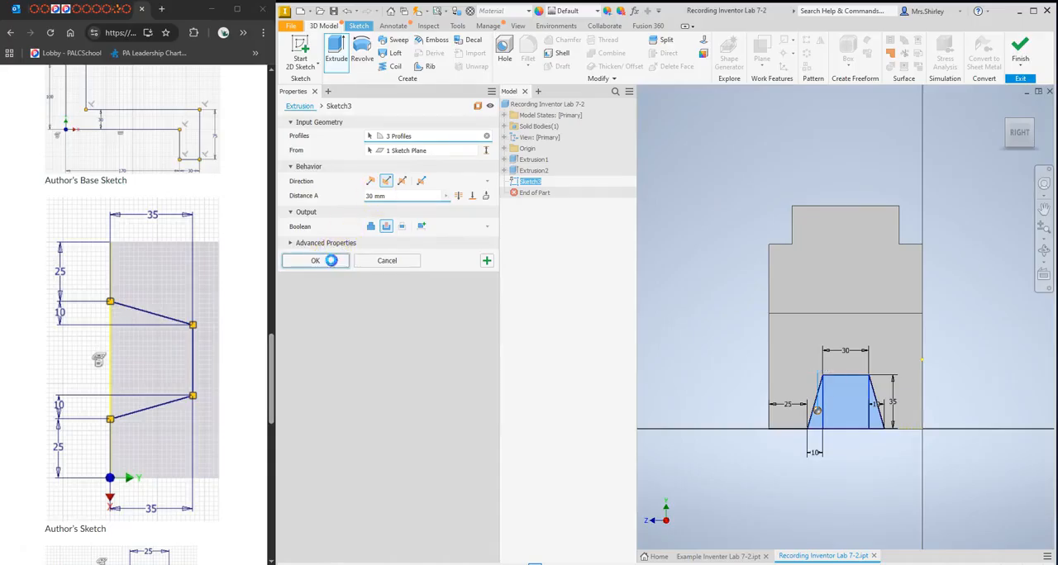
click(1002, 110)
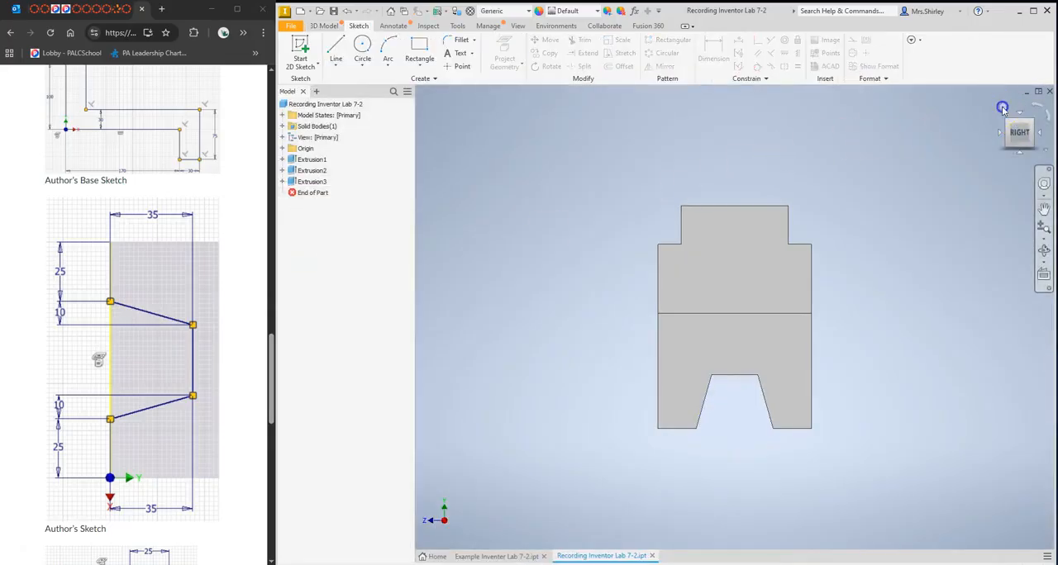
click(912, 259)
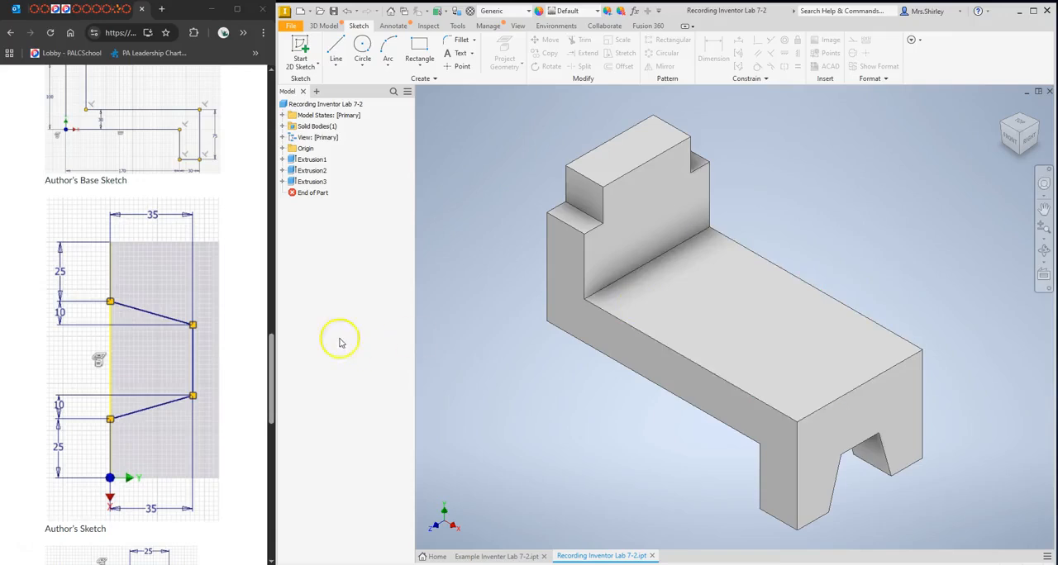
Check the color required by the lab instructions and search the appearance library for chrome.
scroll(155, 290, up, 7)
scroll(159, 294, up, 5)
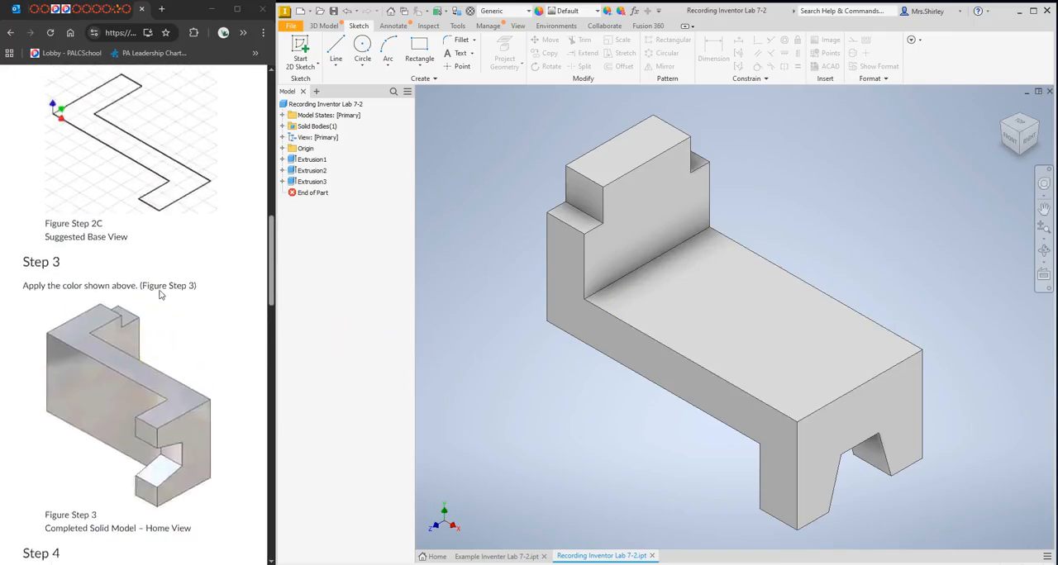
scroll(159, 290, up, 4)
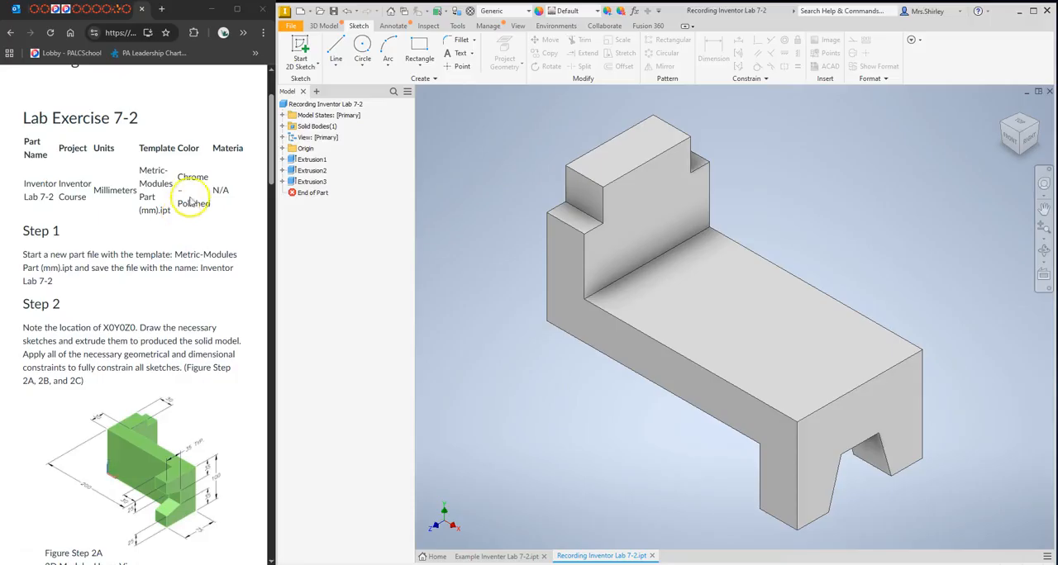
click(457, 26)
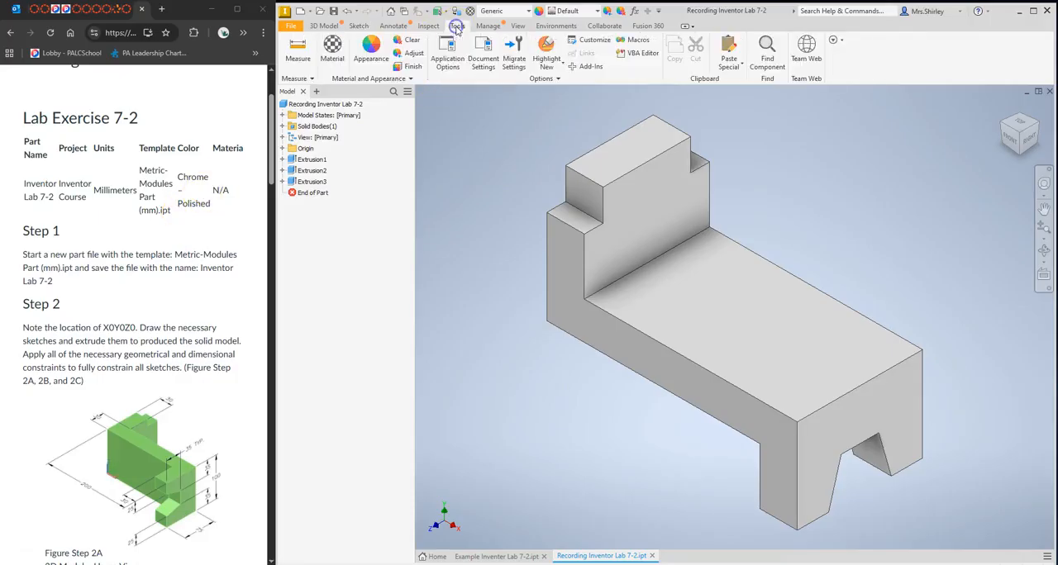
click(371, 49)
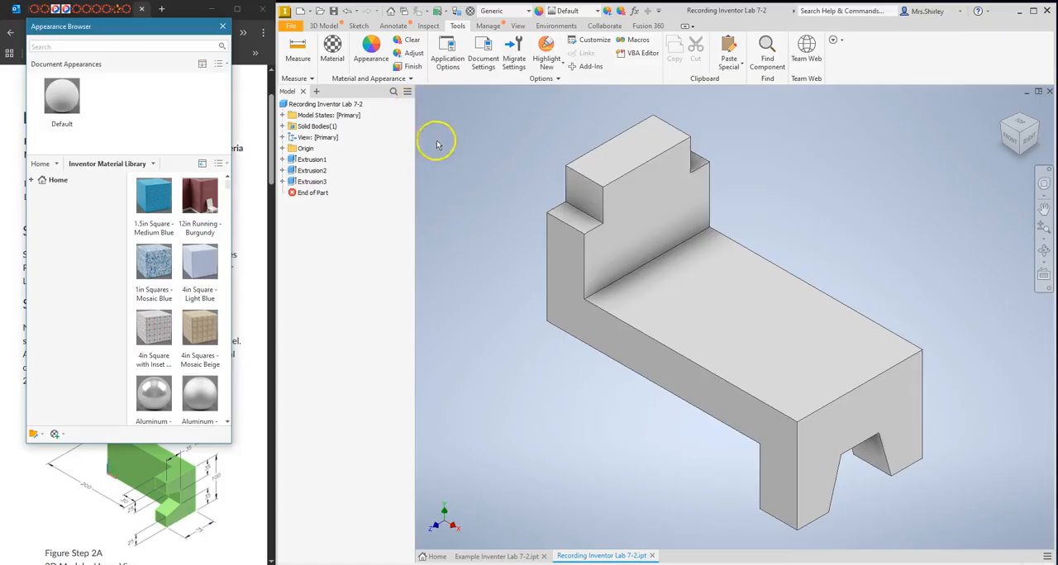
click(115, 47)
click(114, 47)
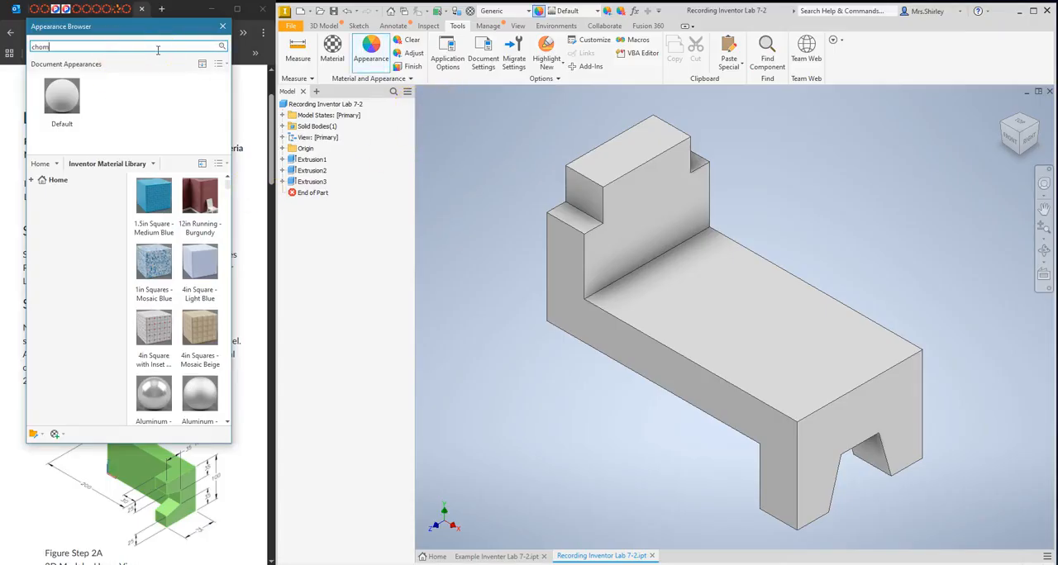
text(chom)
key(BackSpace)
key(BackSpace)
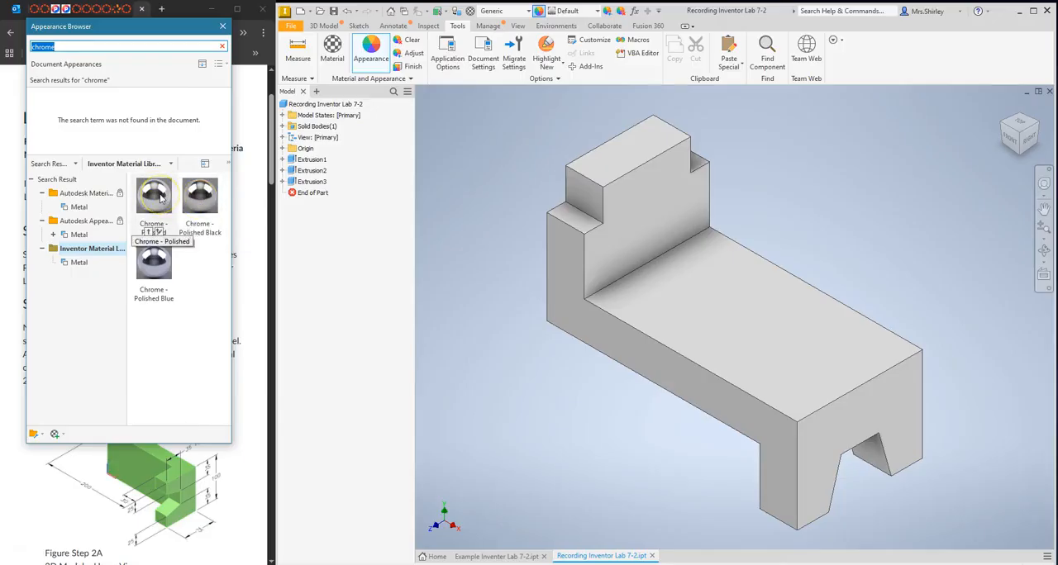
Add the Chrome - Polished Black appearance to the document and close its appearance editor.
click(202, 193)
double_click(202, 194)
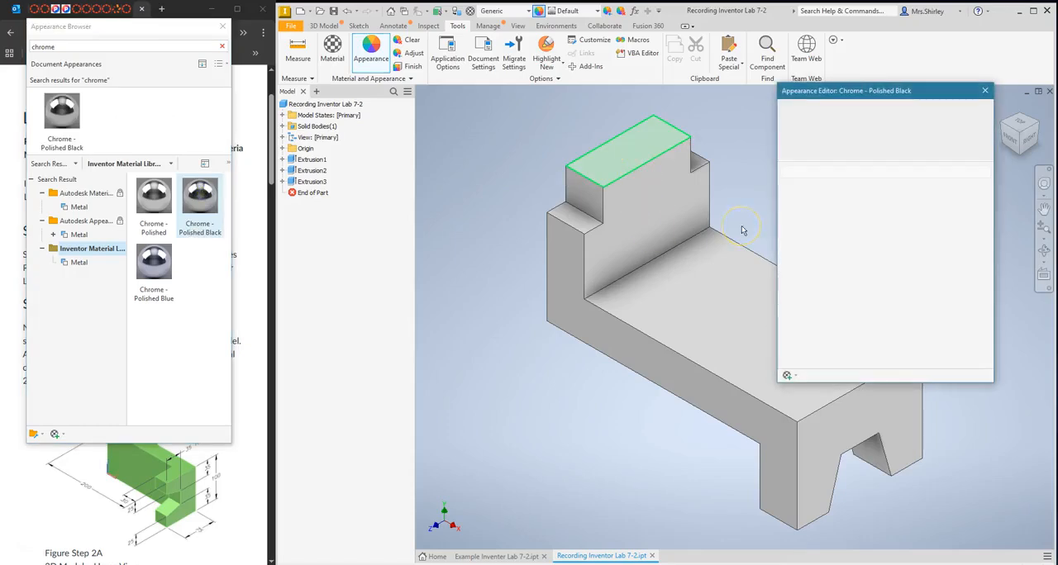
click(984, 90)
Apply the Chrome - Polished Black appearance to the whole part and close the Appearance Browser.
mouse_move(61, 107)
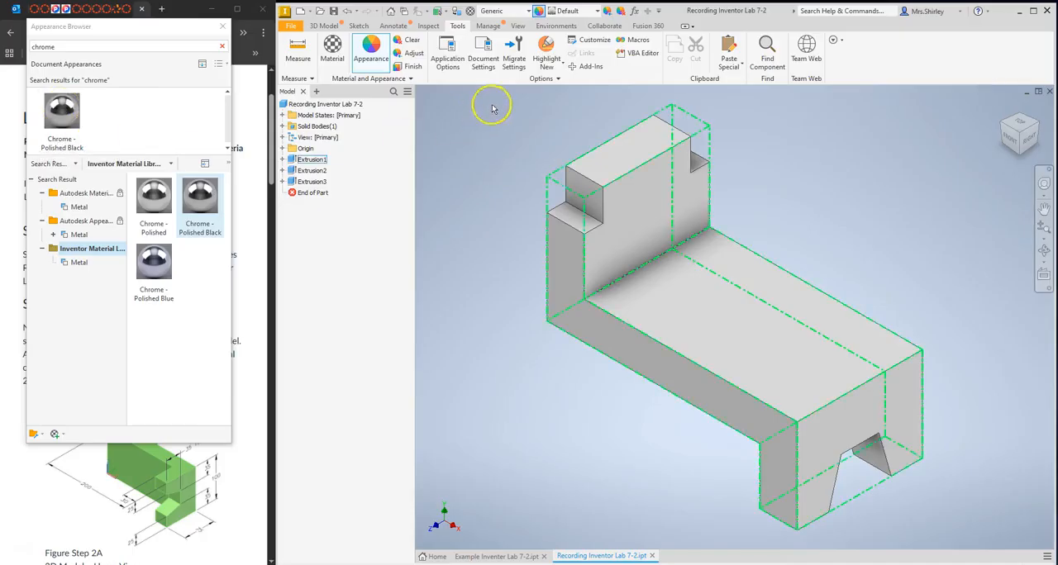
drag(455, 106, 866, 408)
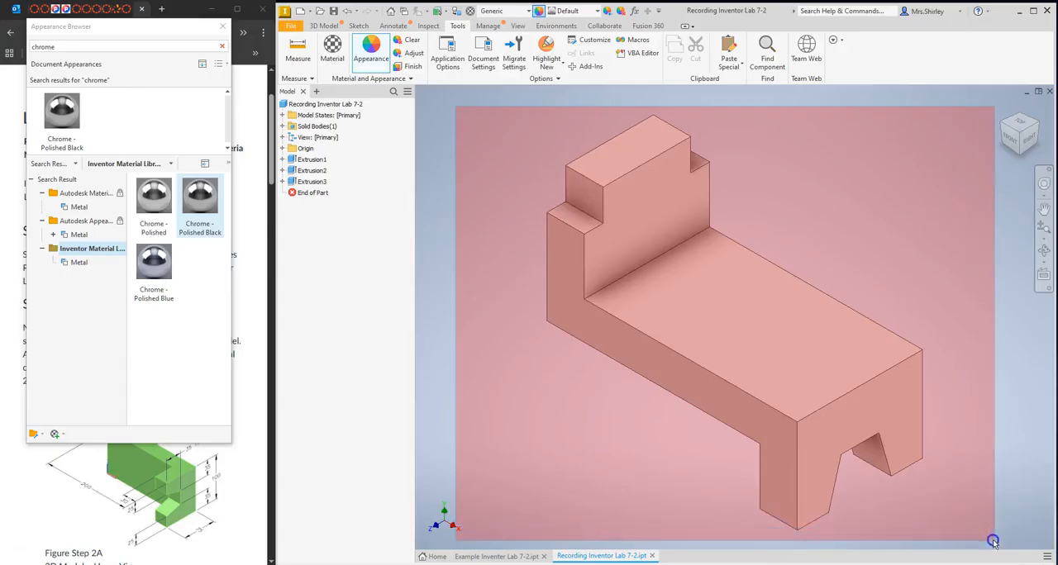
click(62, 112)
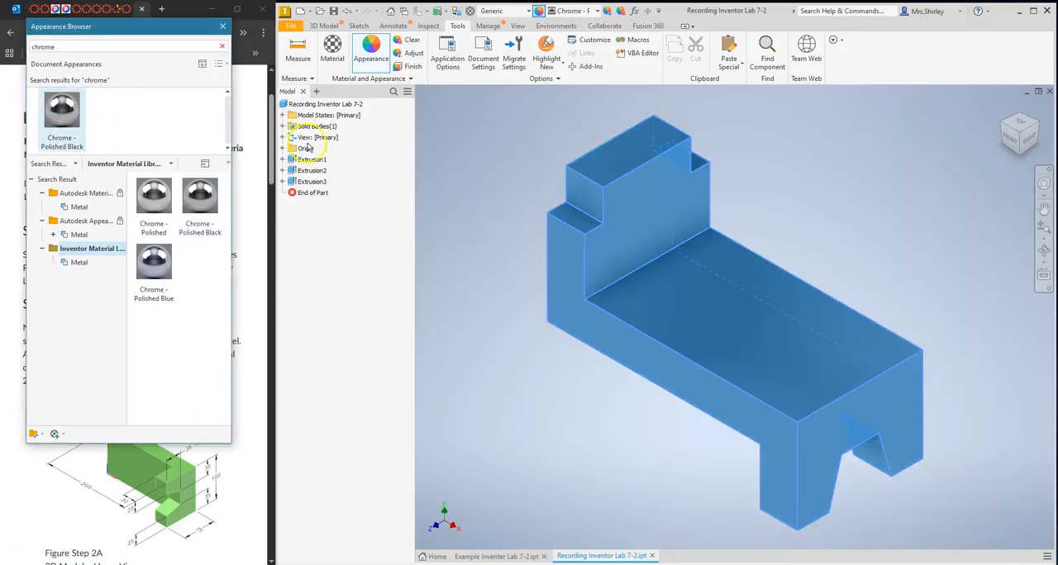
click(479, 142)
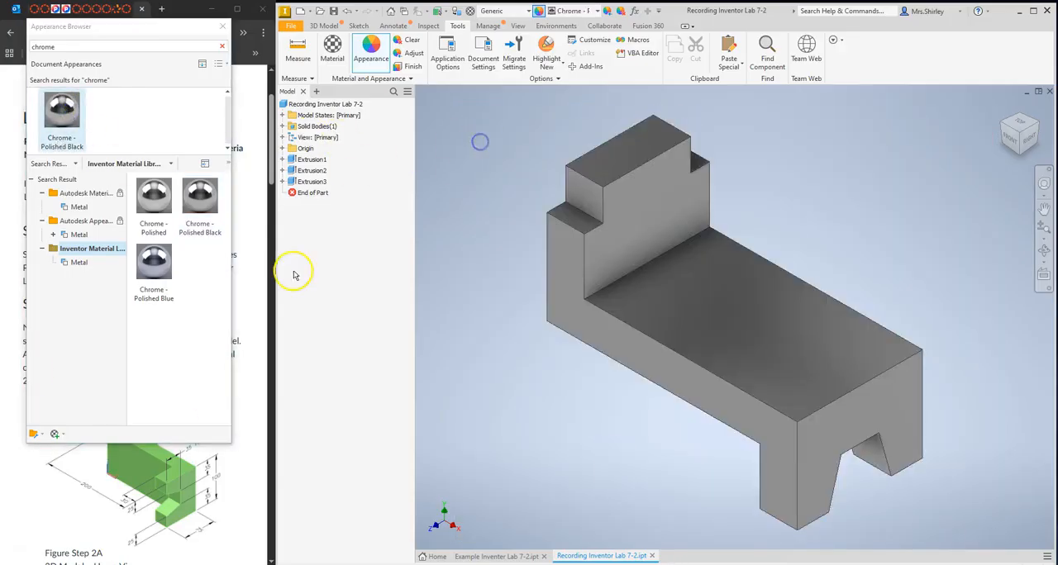
click(222, 25)
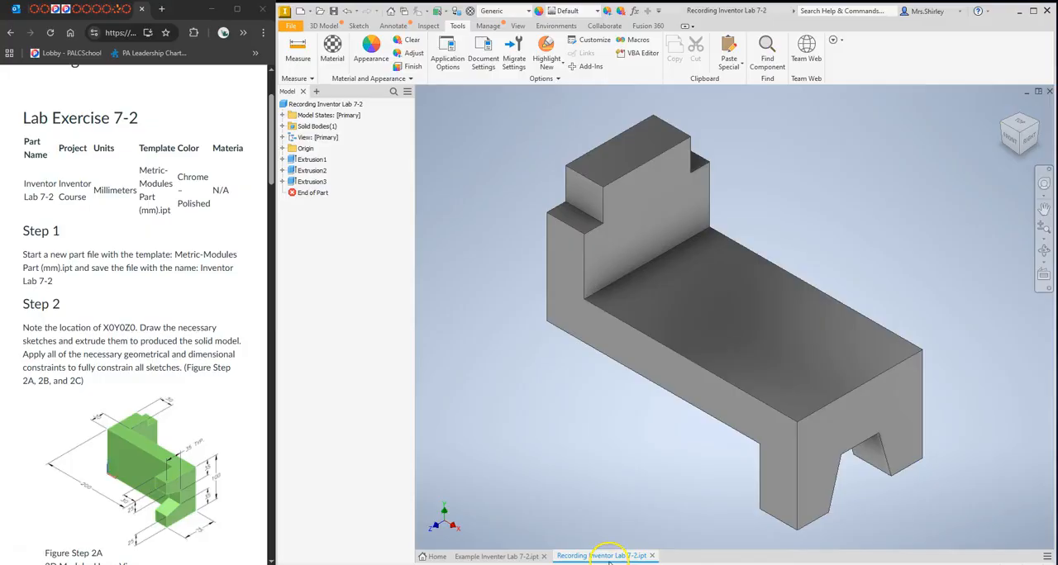
mouse_move(635, 559)
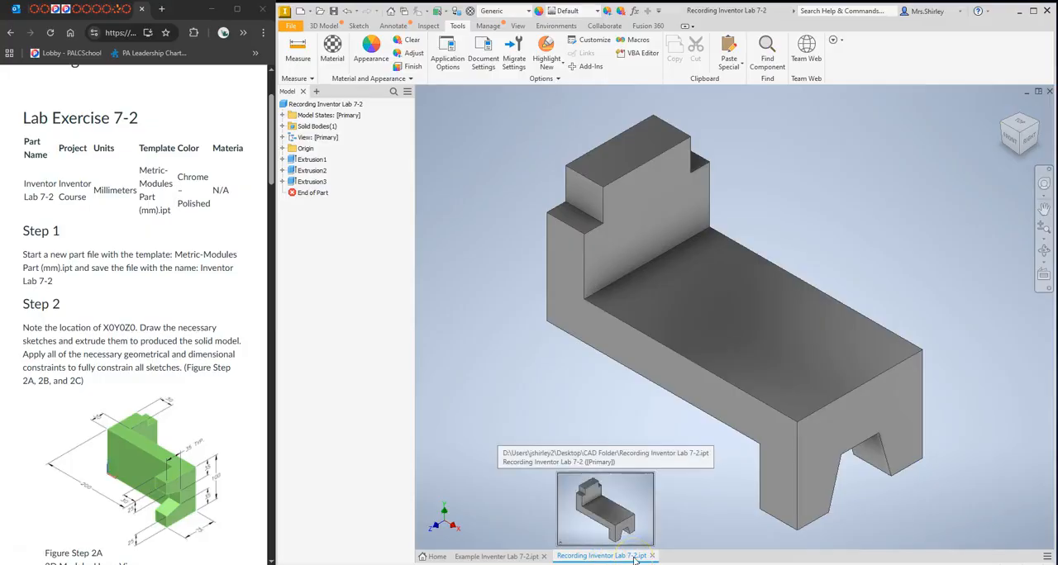